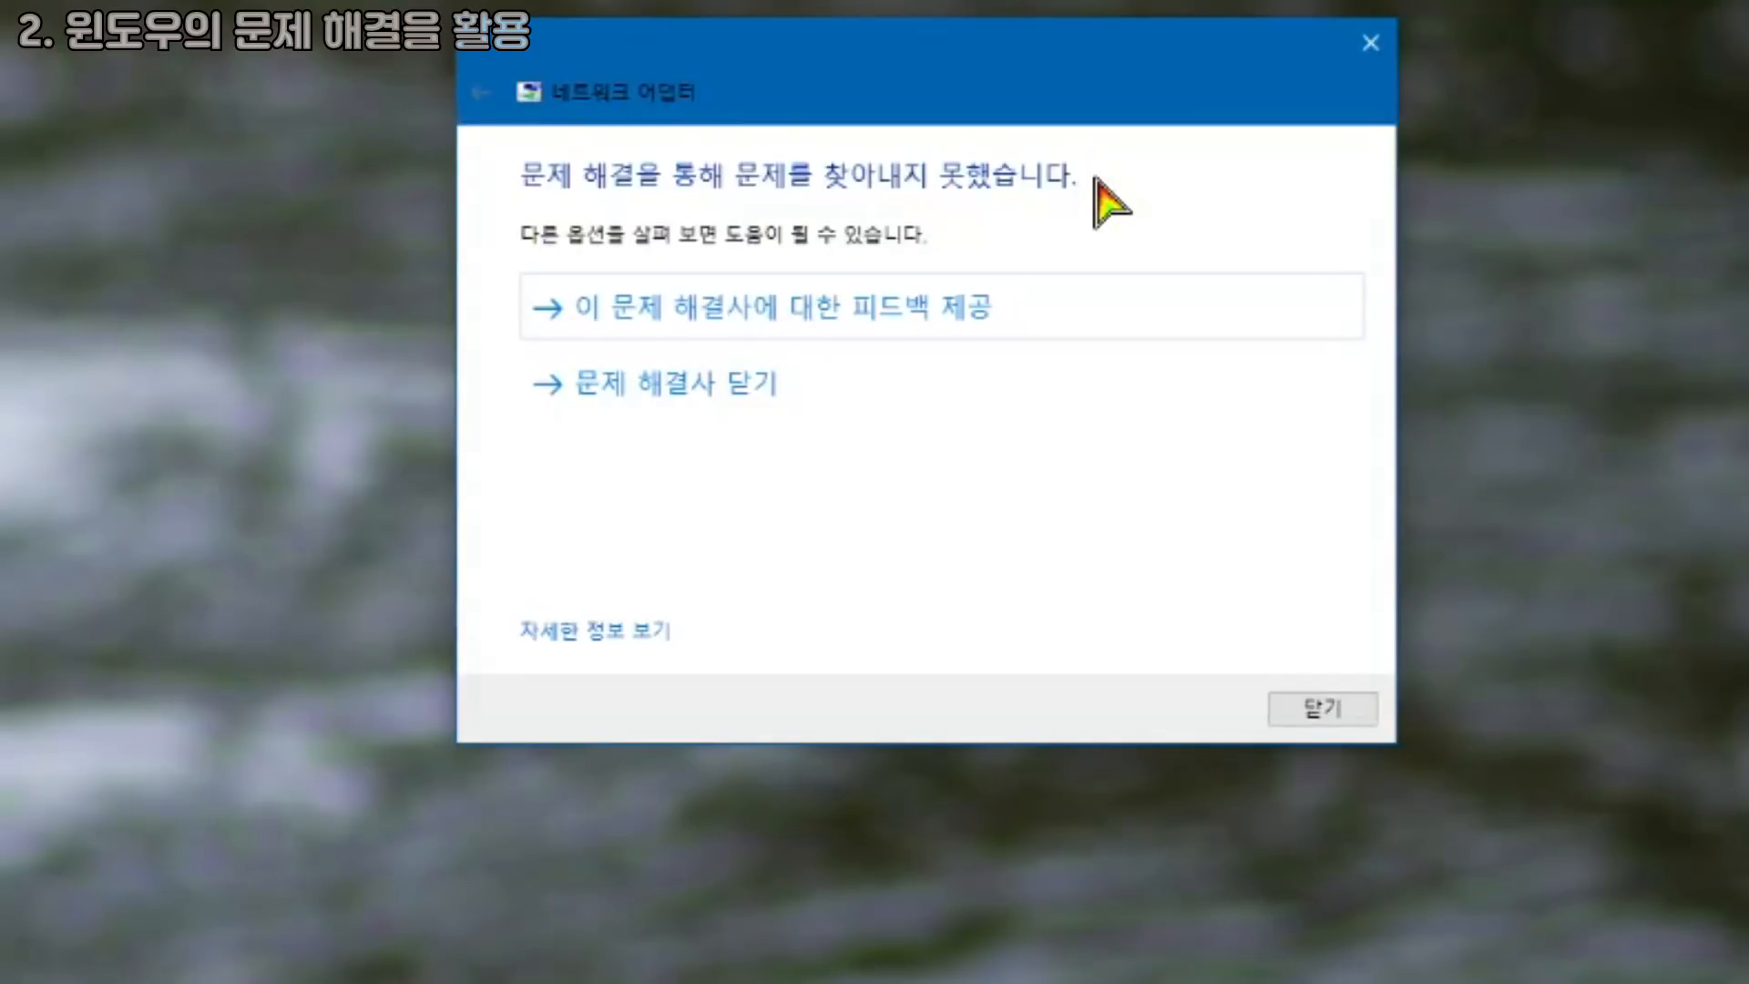
Close the network adapter troubleshooter and bring up the computer's network adapter list from the network and internet settings.
click(1302, 720)
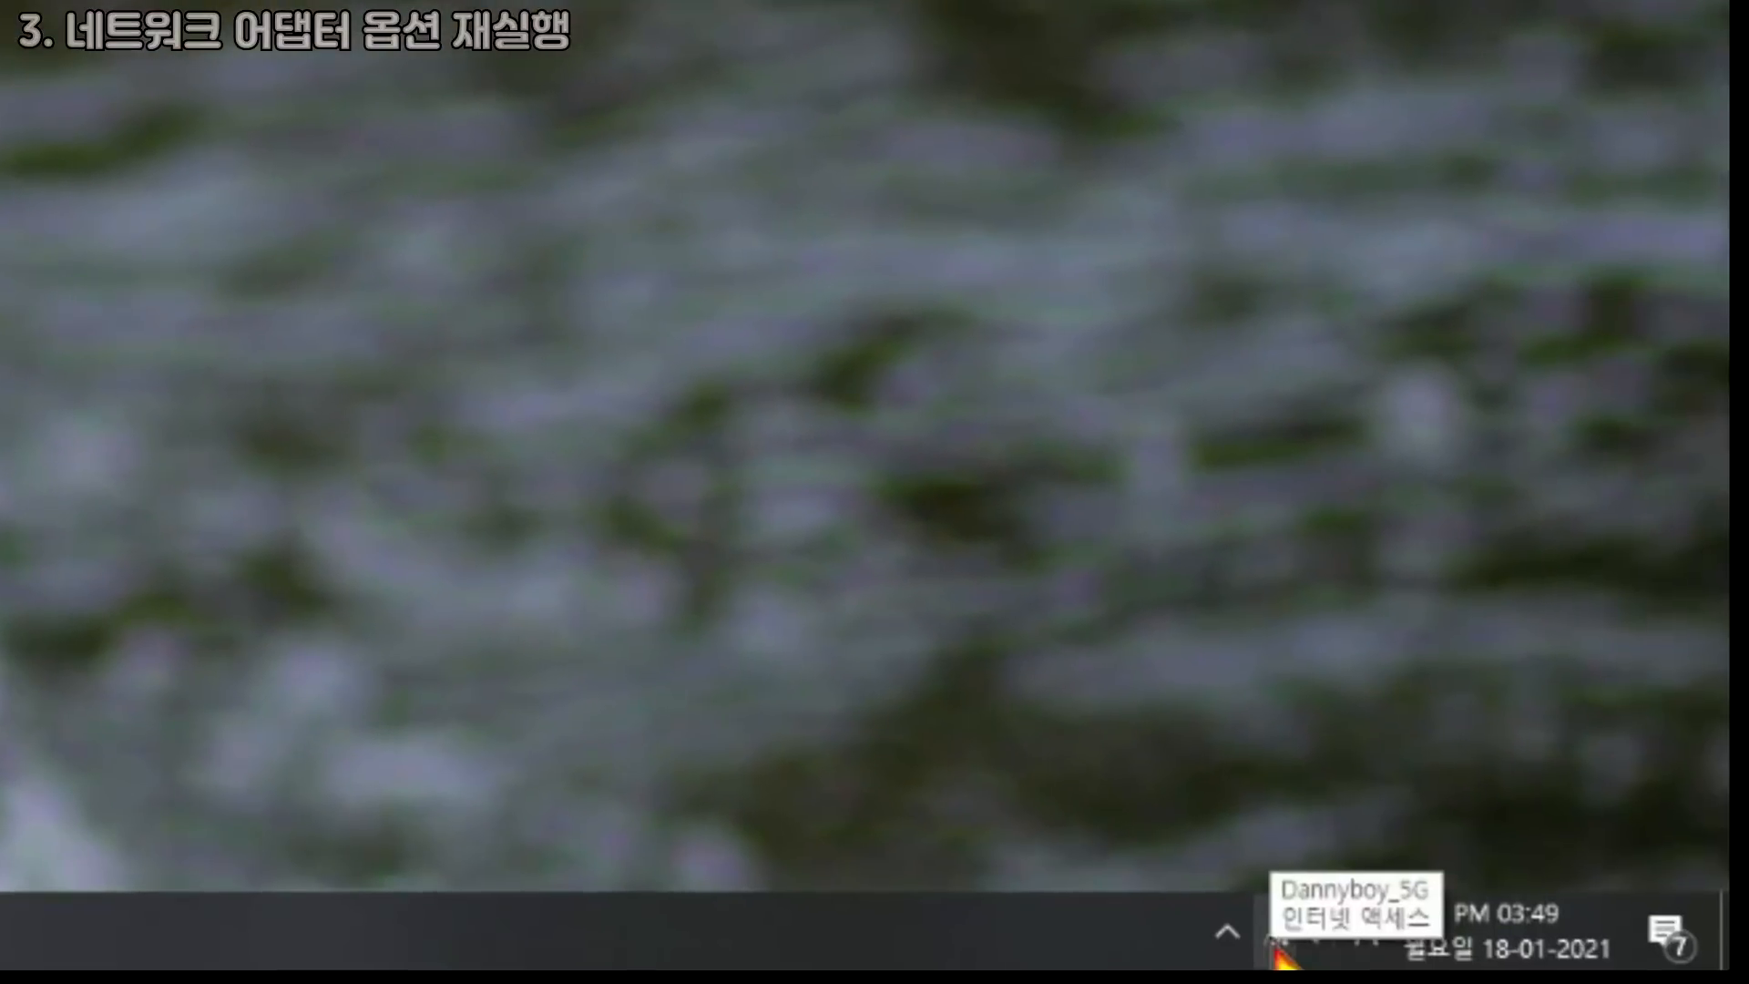
right_click(1276, 940)
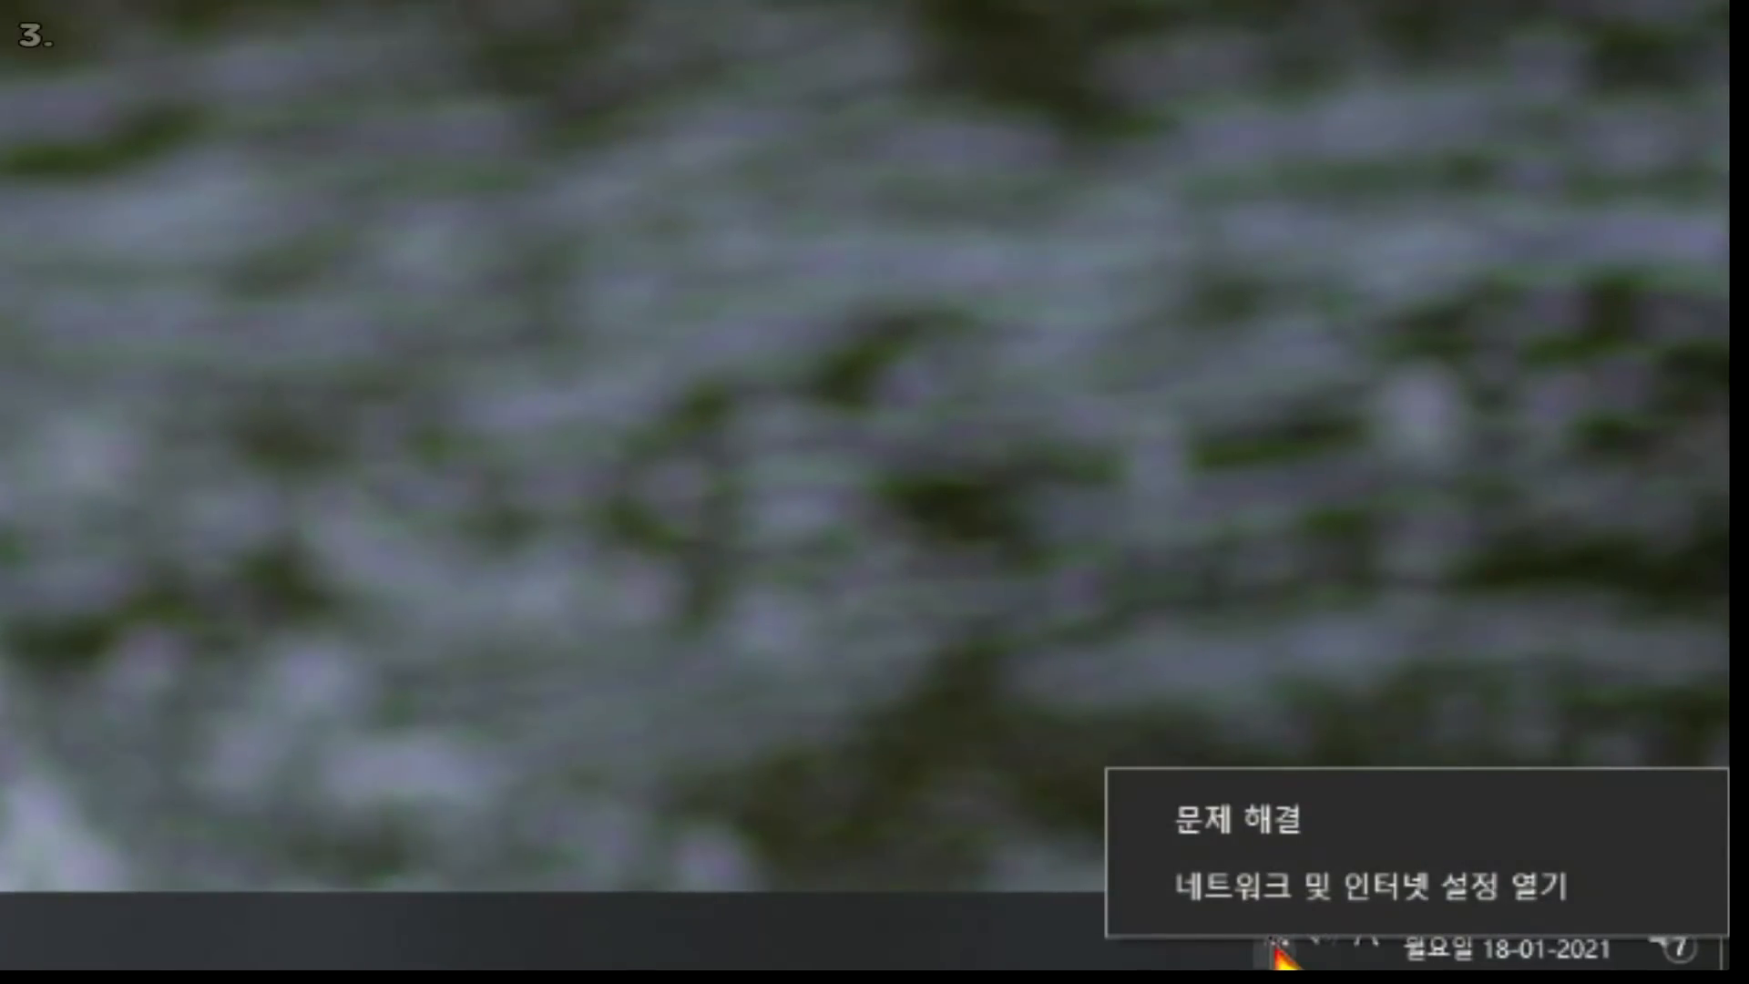
click(1398, 902)
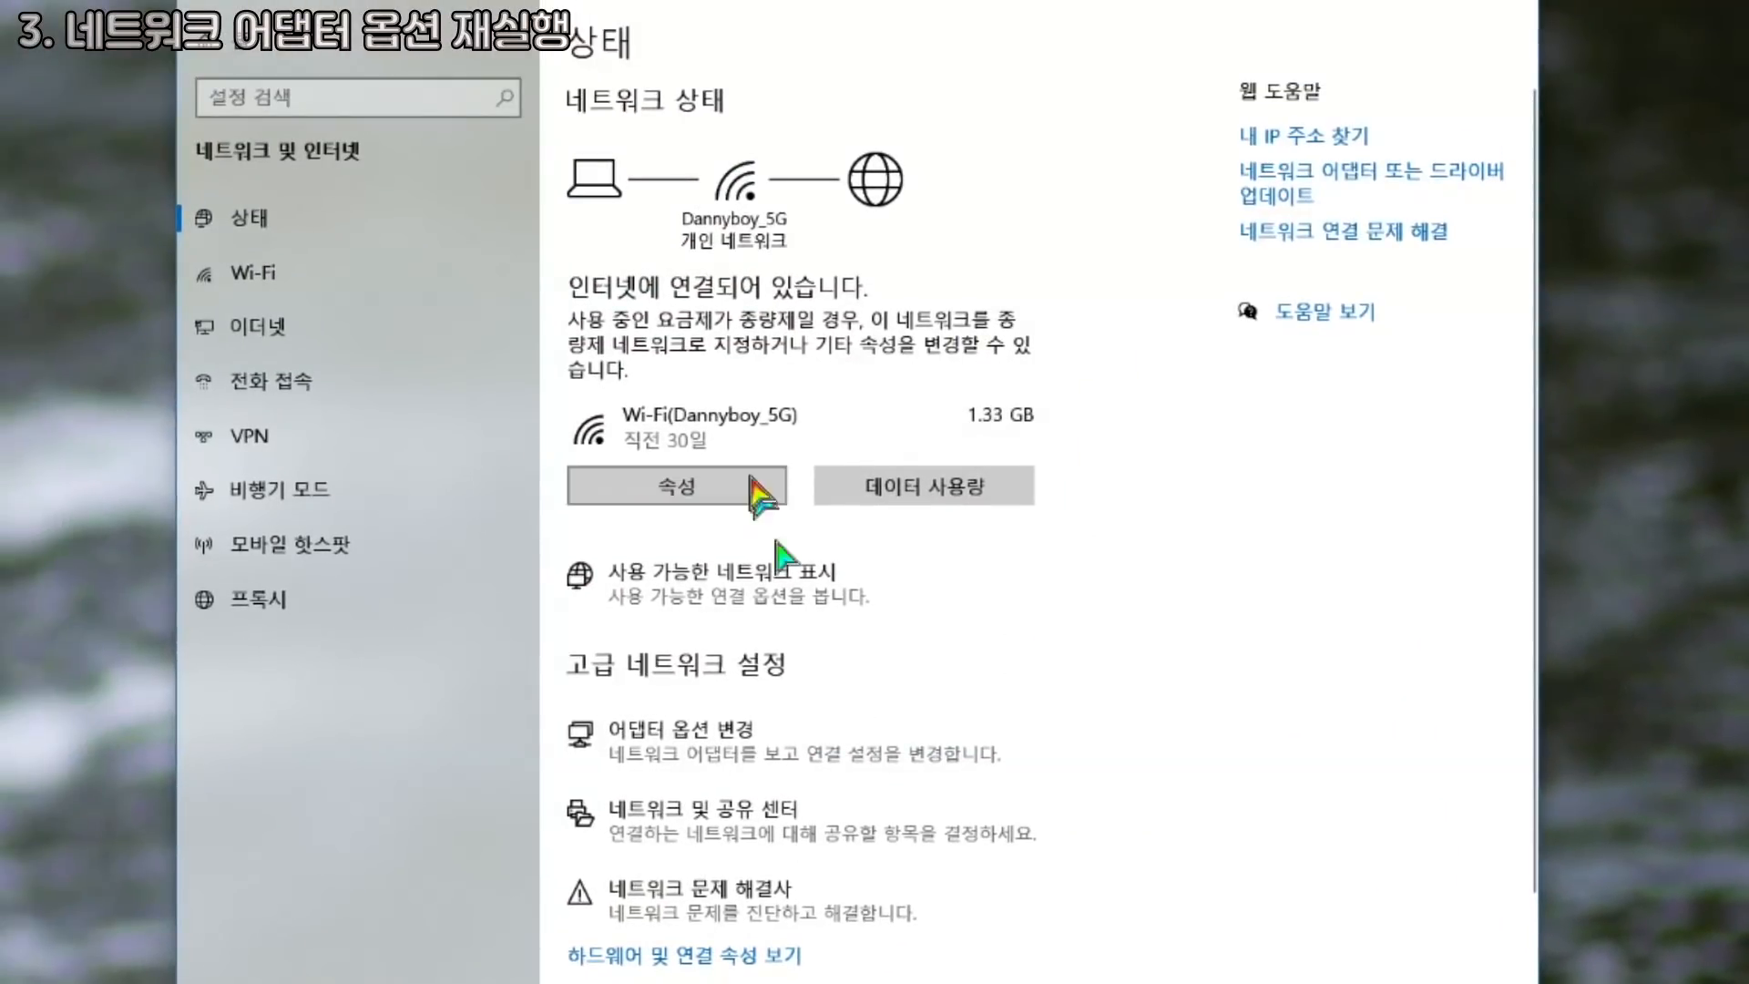
click(690, 765)
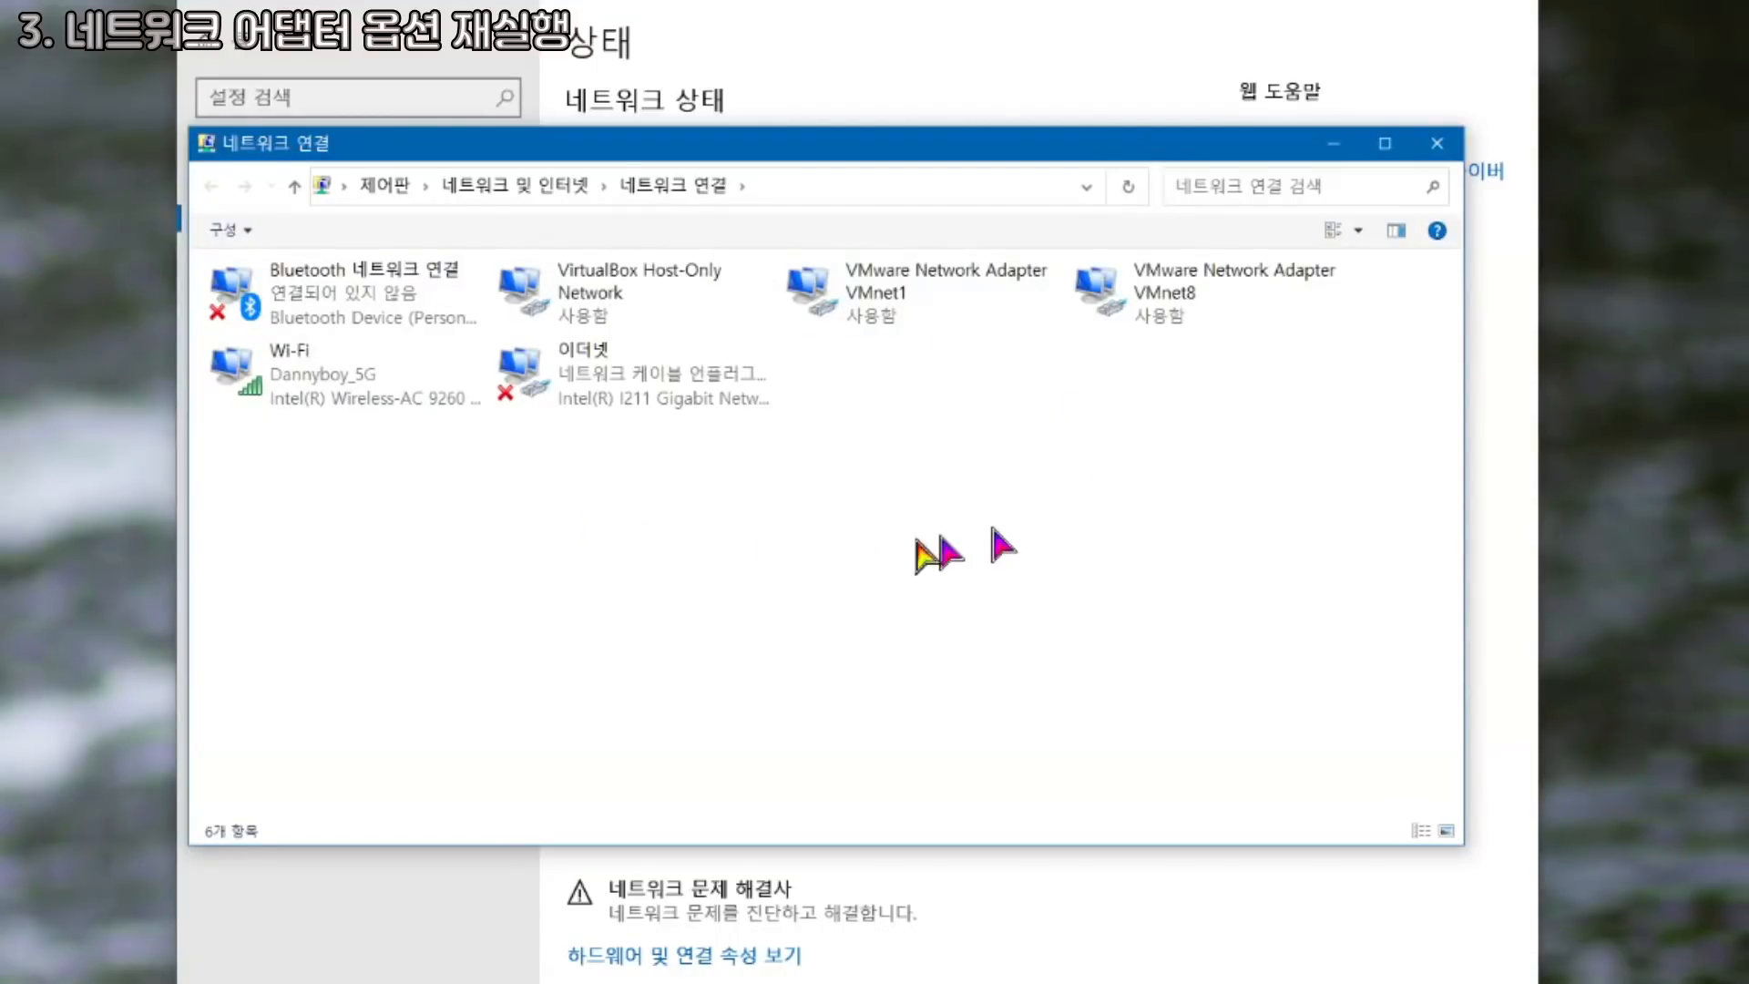
Restart the Wi-Fi adapter by disabling it and enabling it again.
click(315, 384)
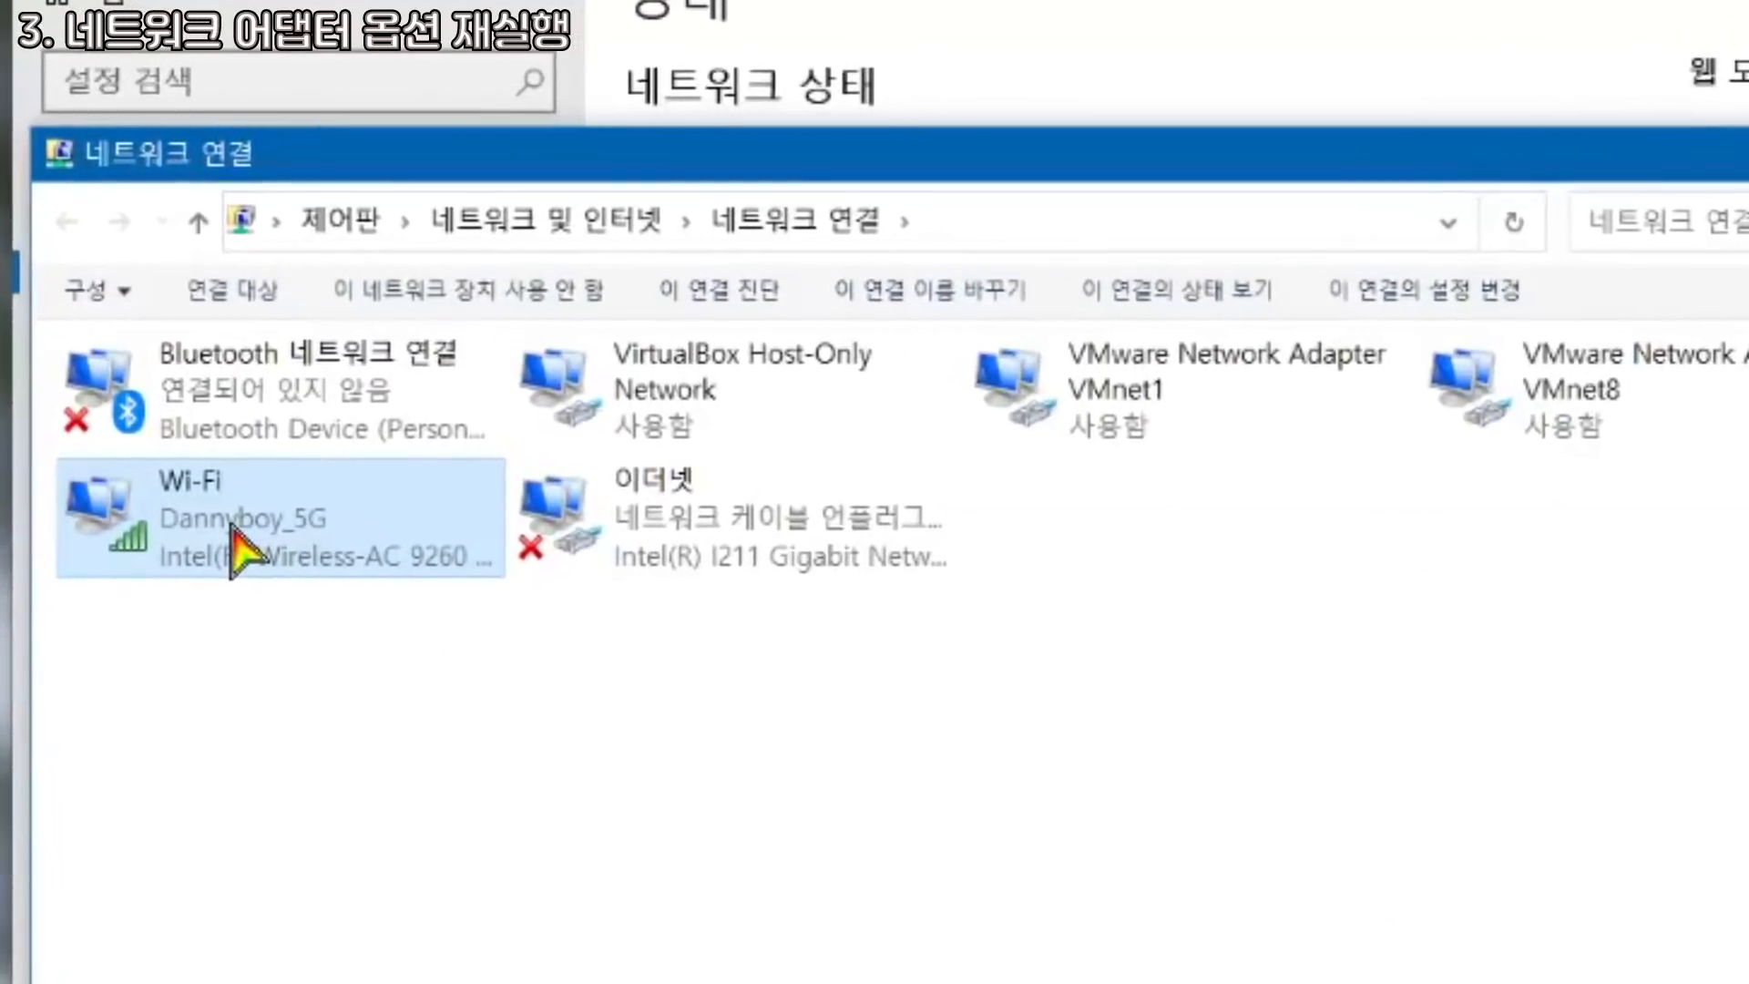
right_click(232, 533)
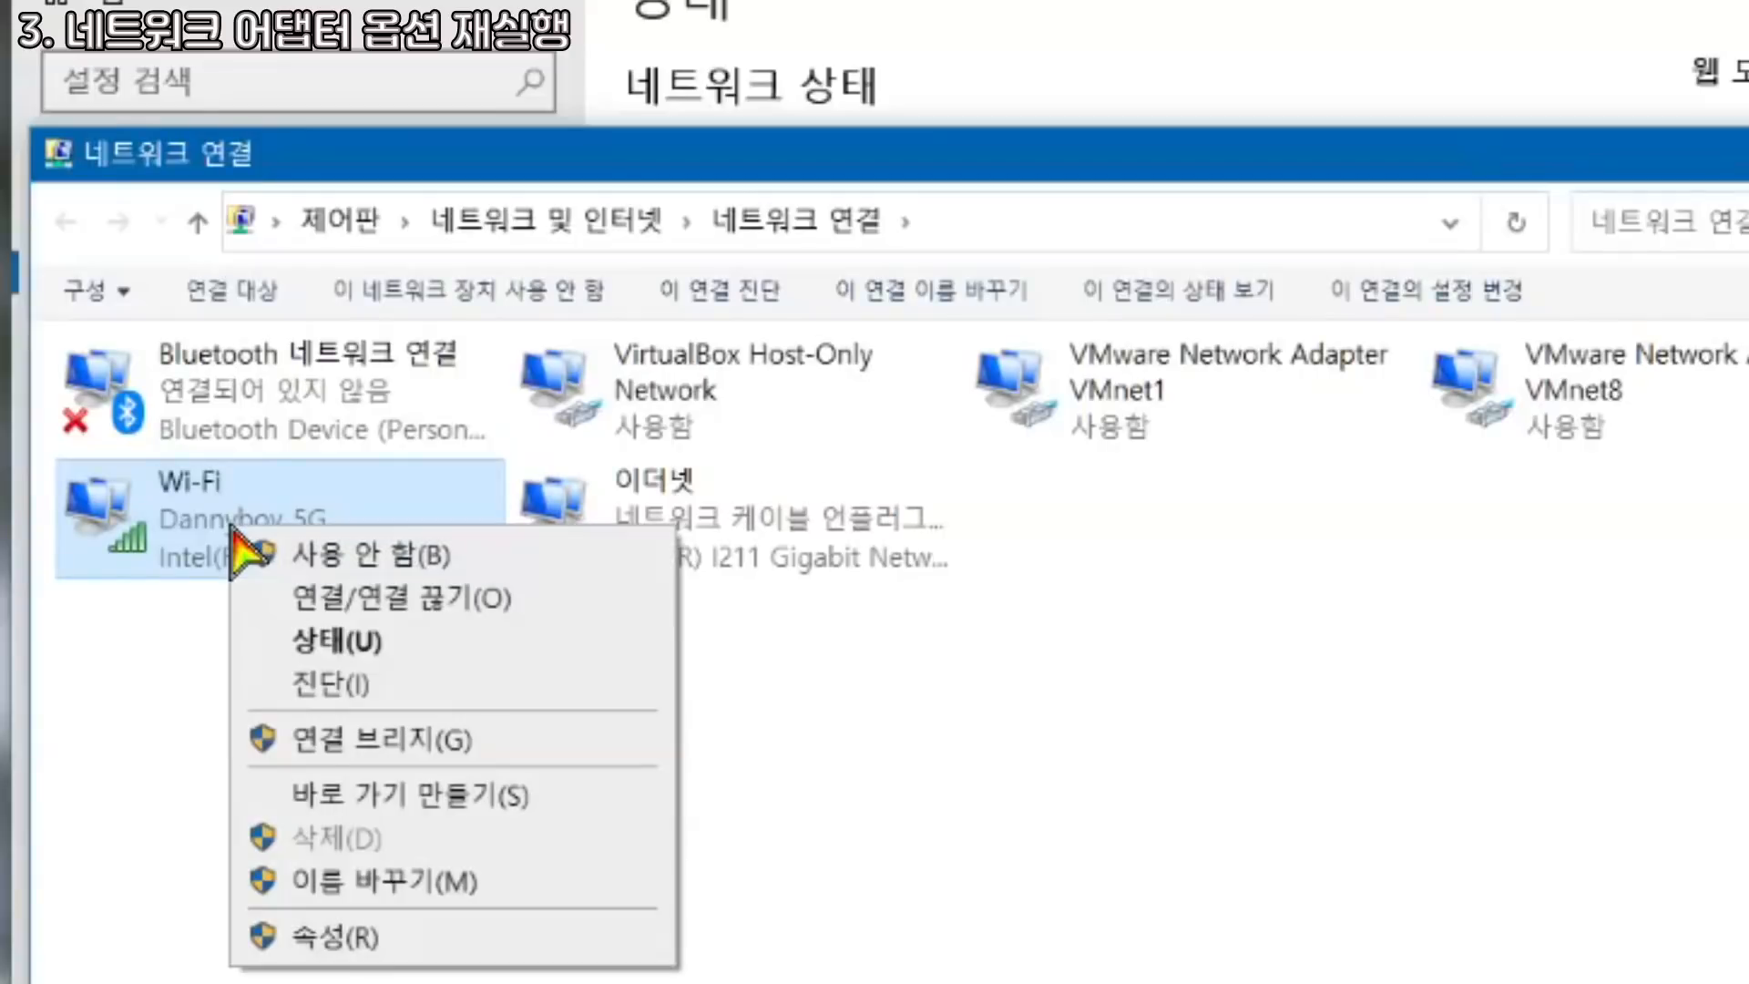
click(428, 558)
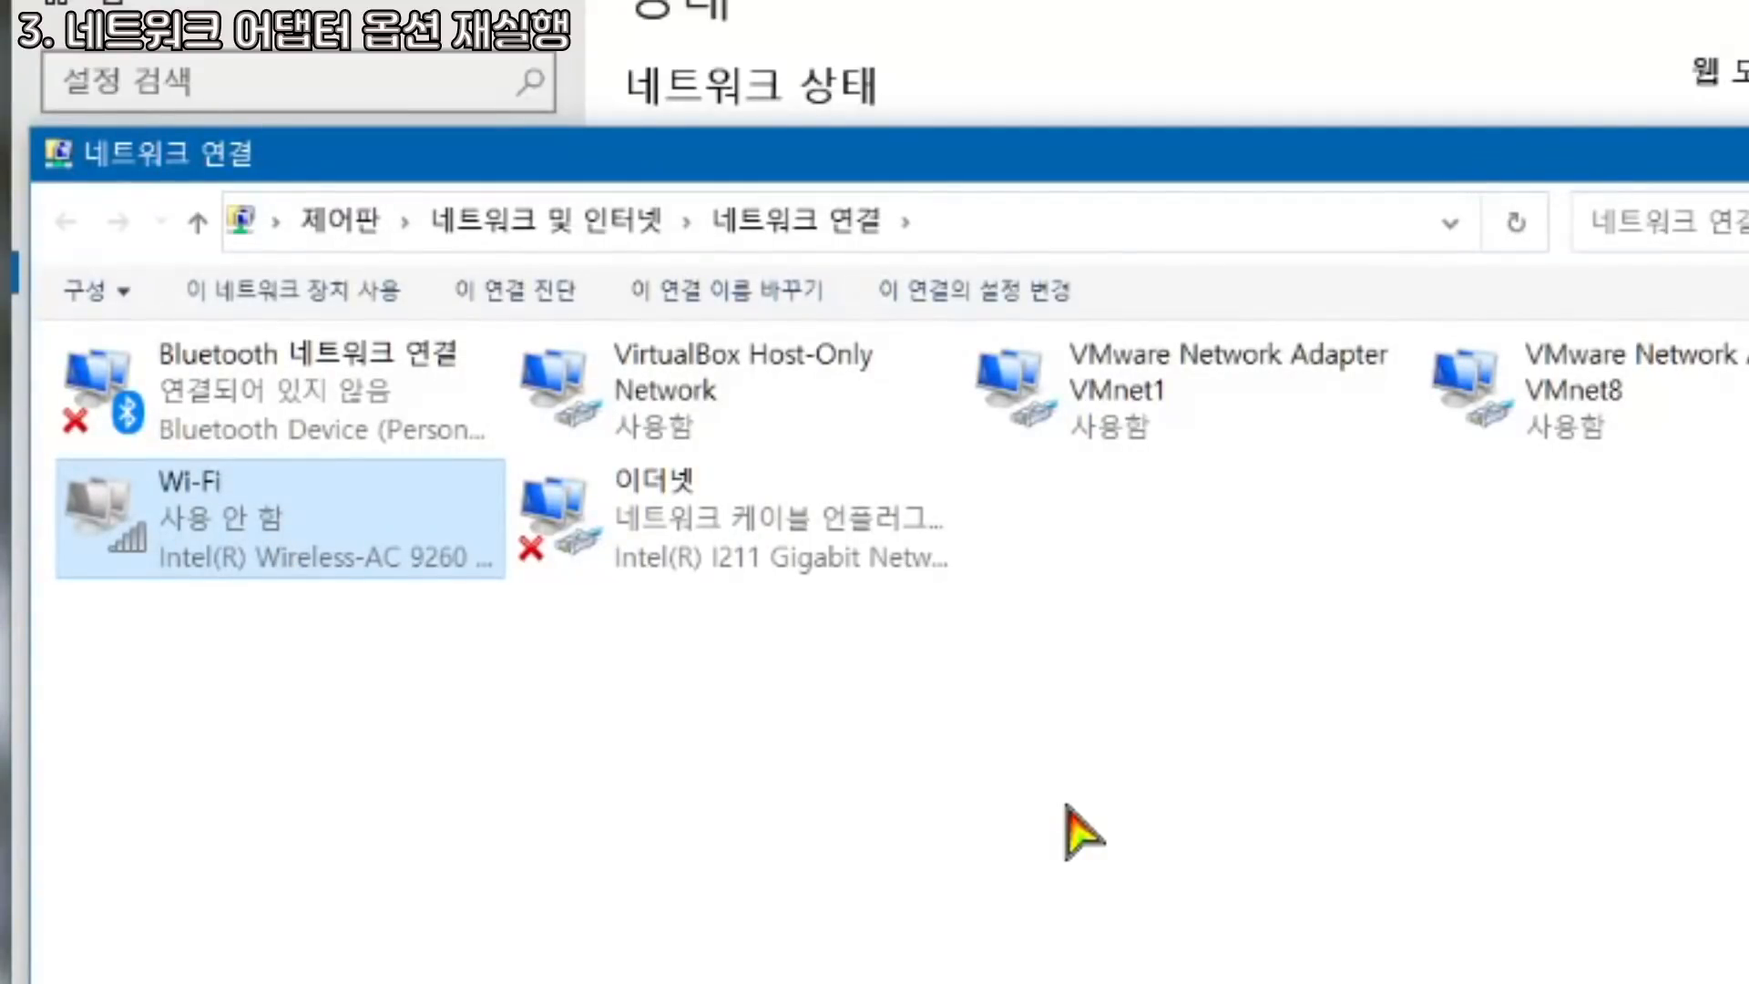
click(357, 729)
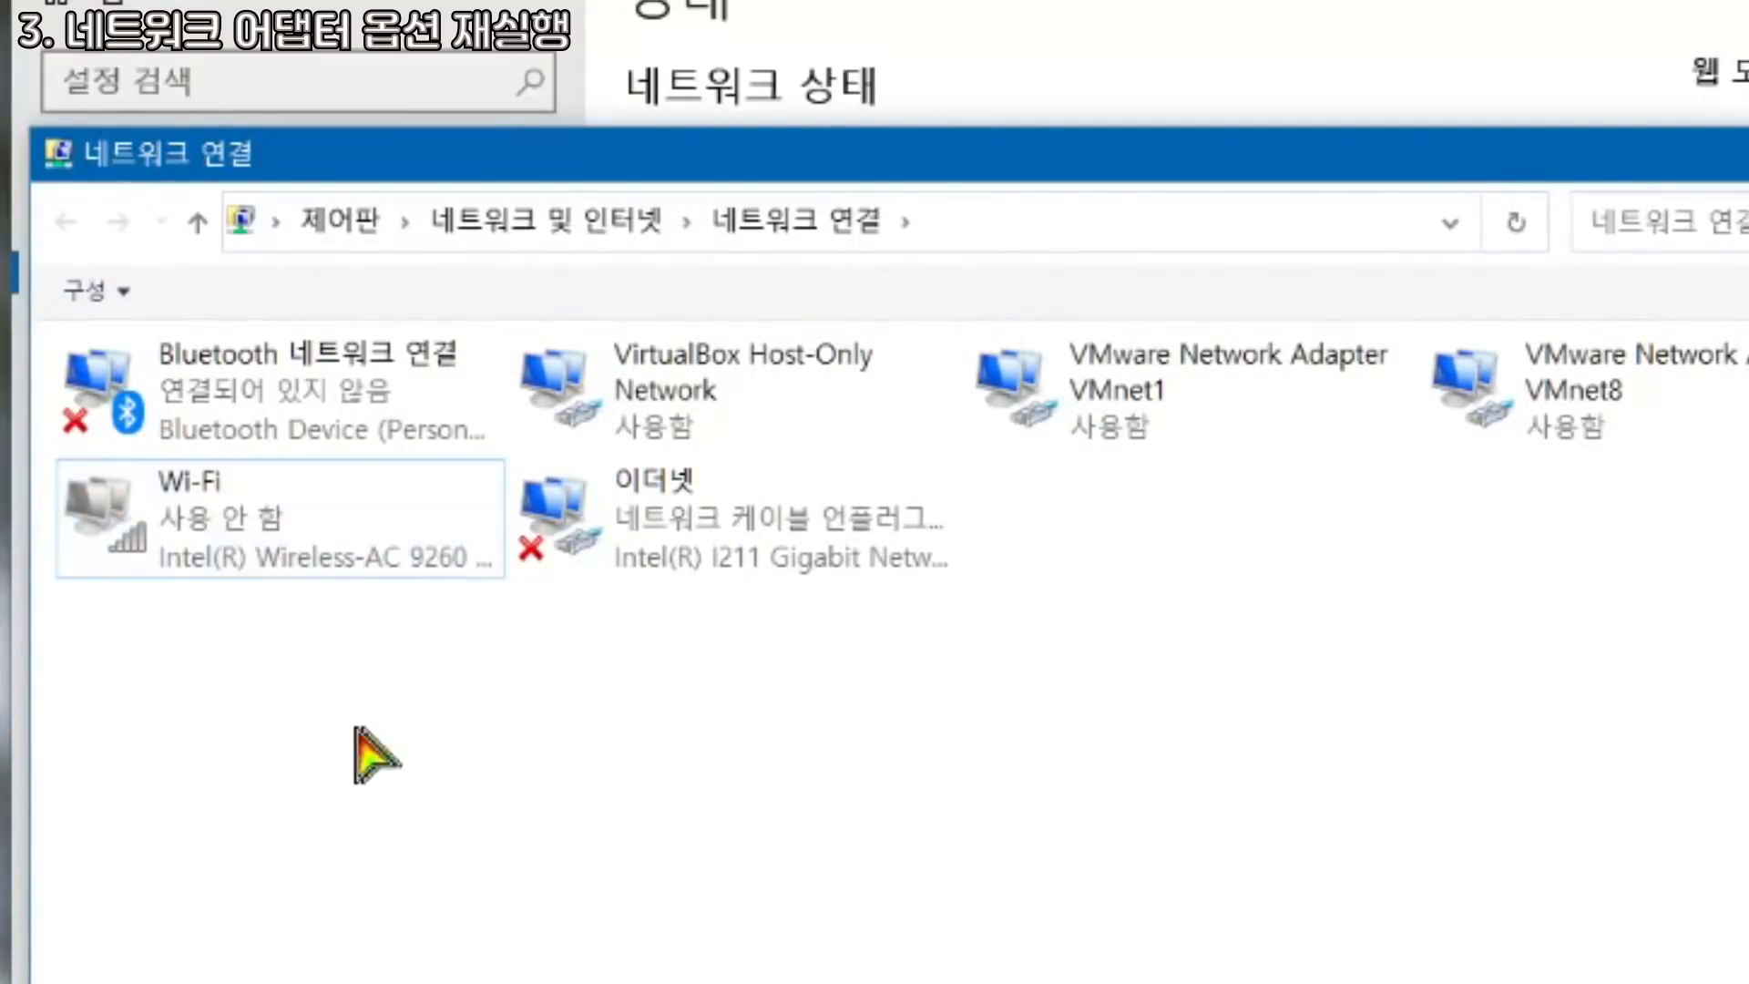
double_click(290, 539)
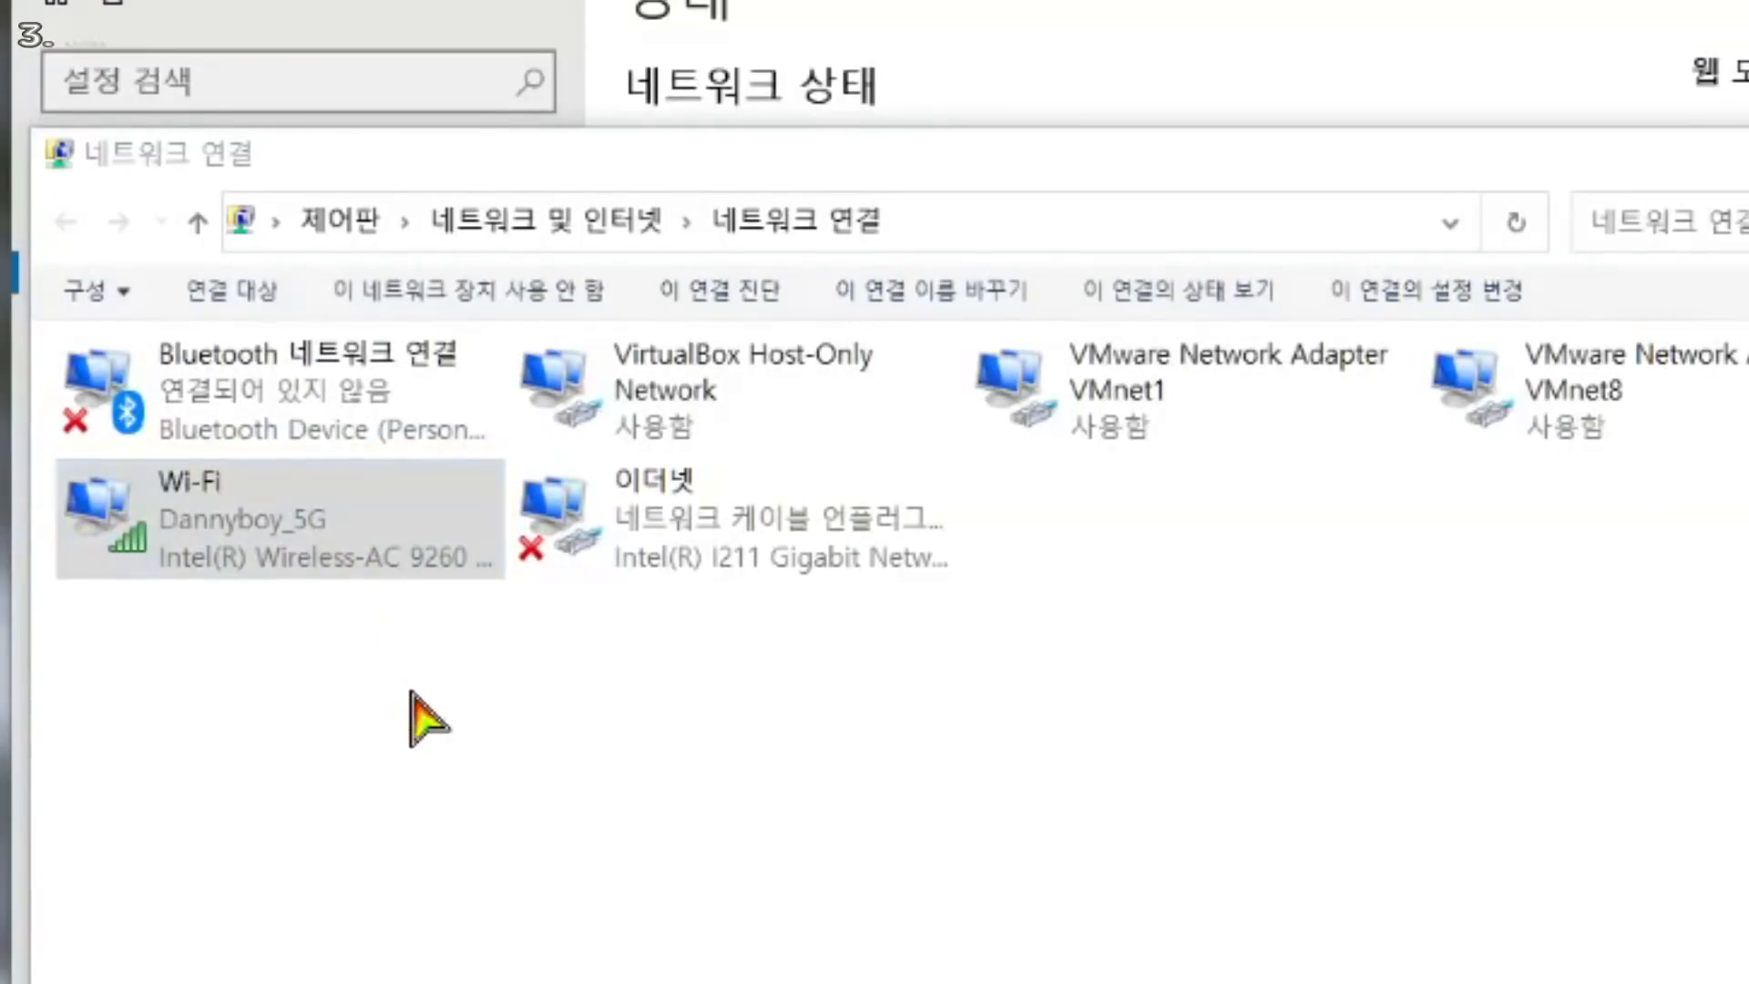
click(1125, 748)
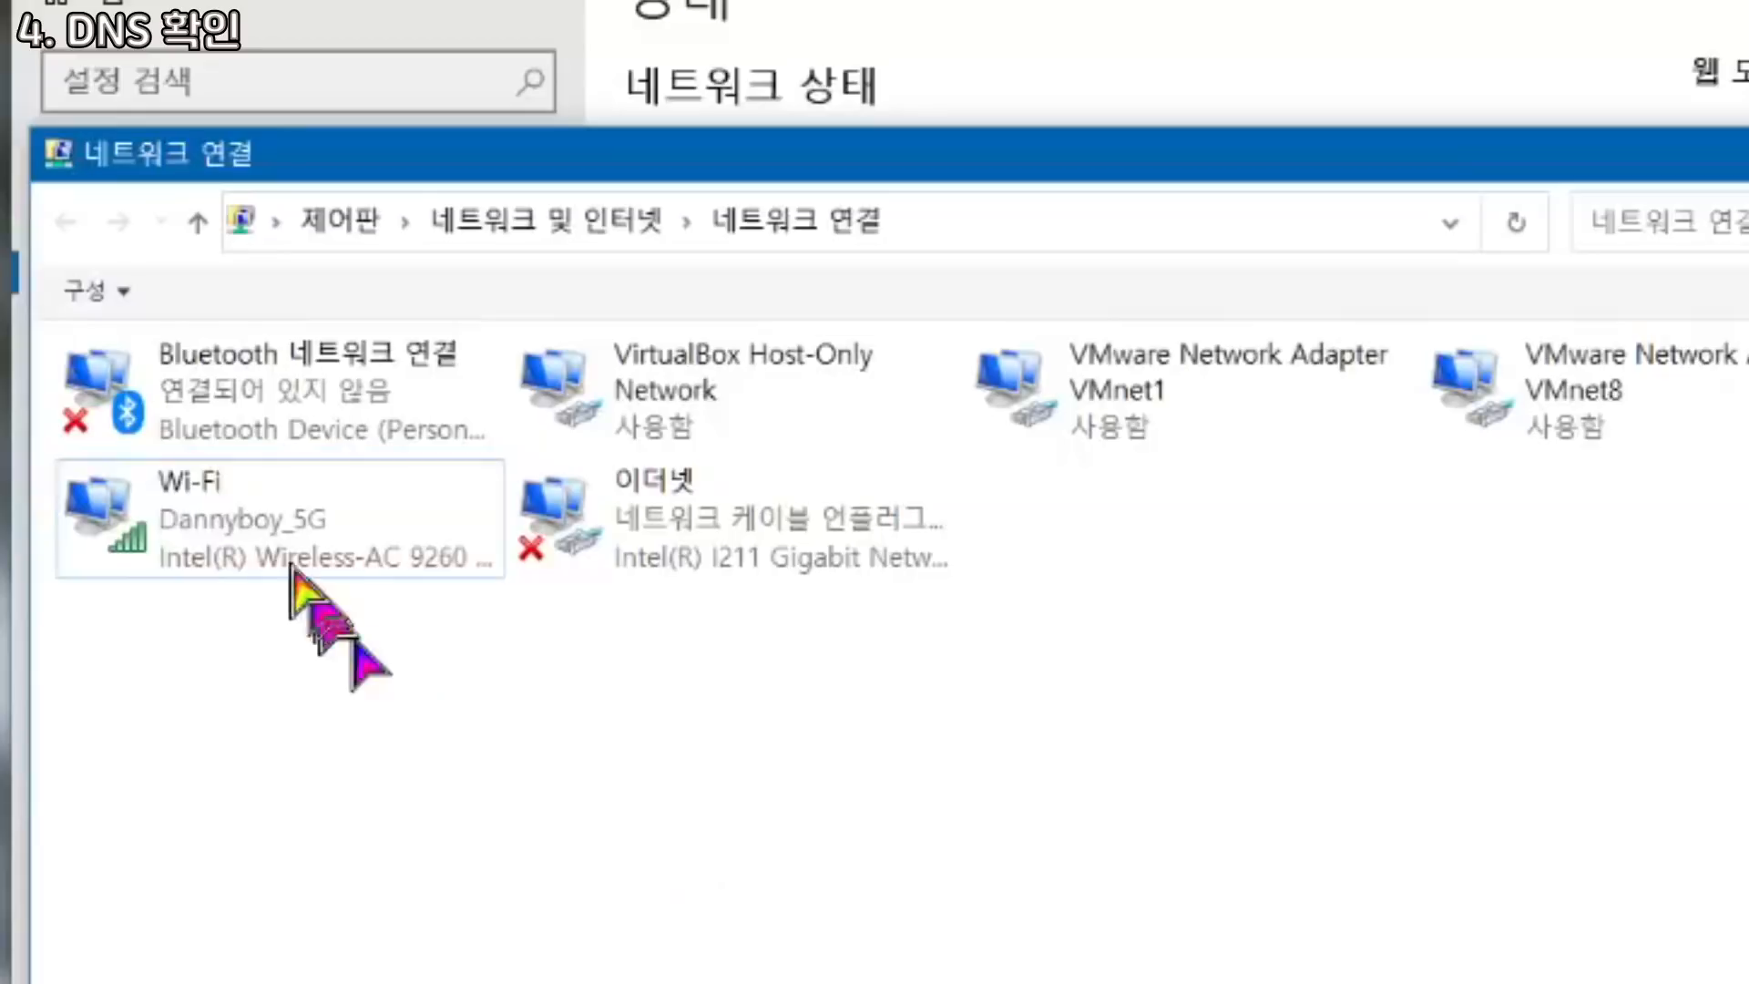
Open the properties of Internet Protocol Version 4 (TCP/IPv4) for the Wi-Fi adapter.
click(255, 537)
right_click(258, 539)
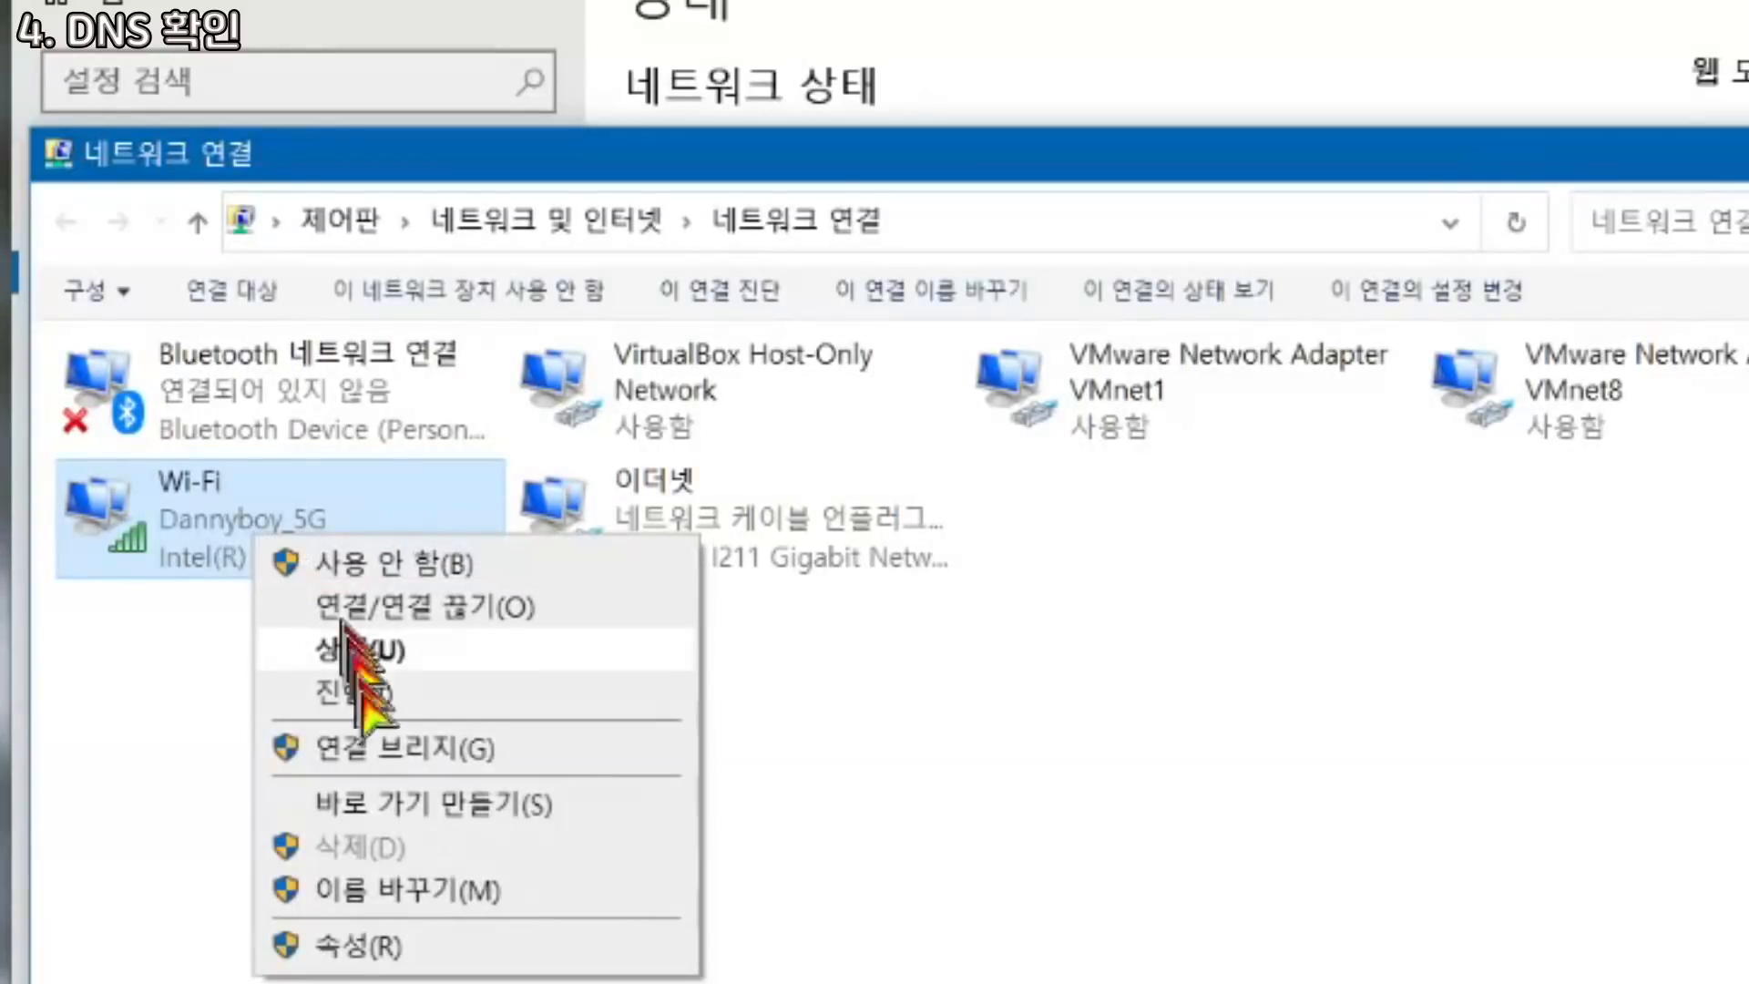
click(393, 945)
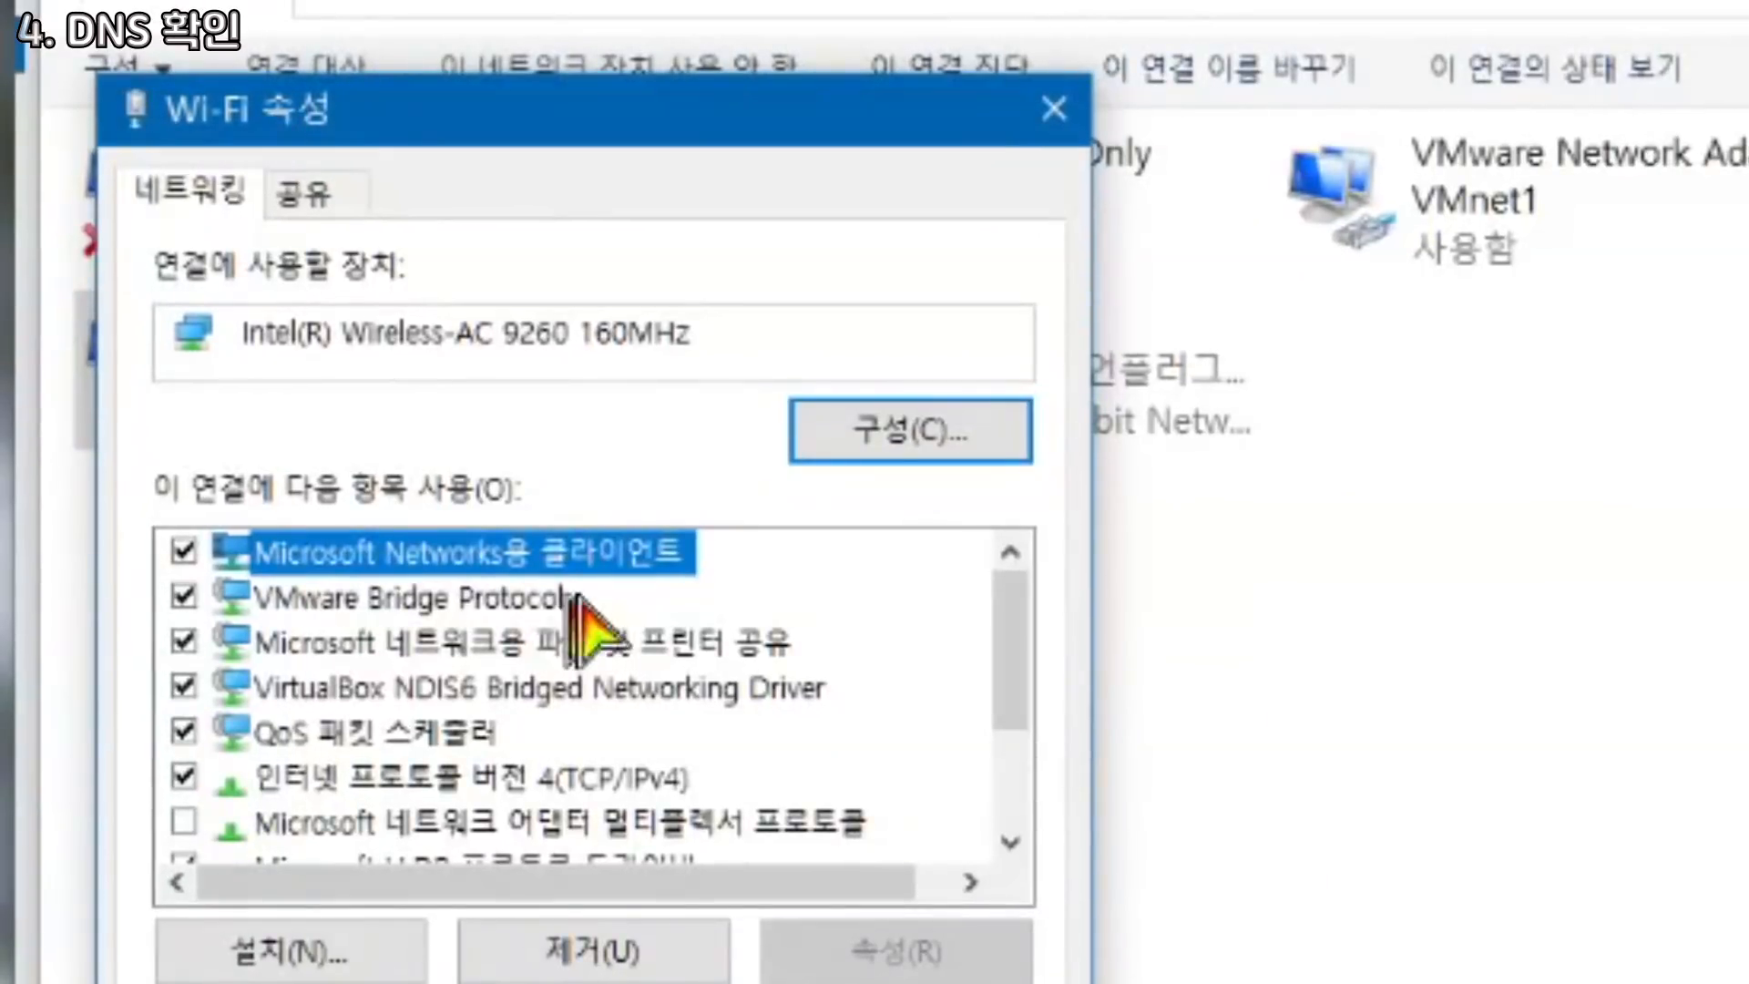
click(390, 779)
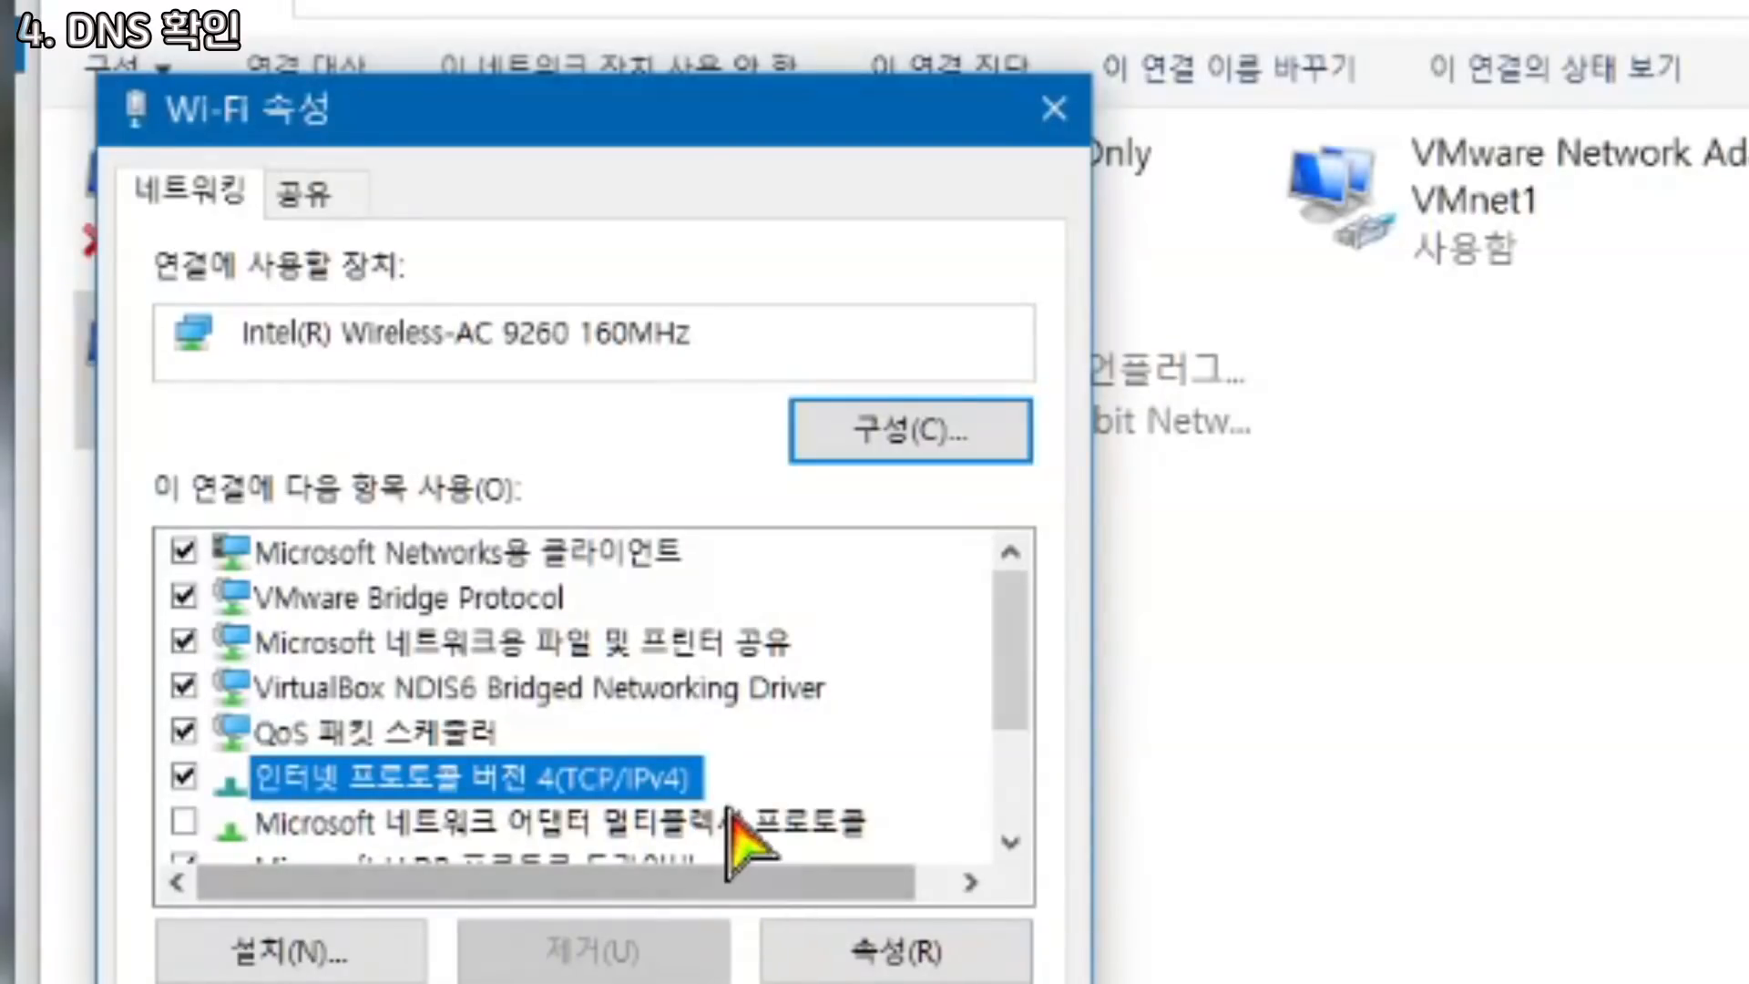
scroll(737, 784, down, 2)
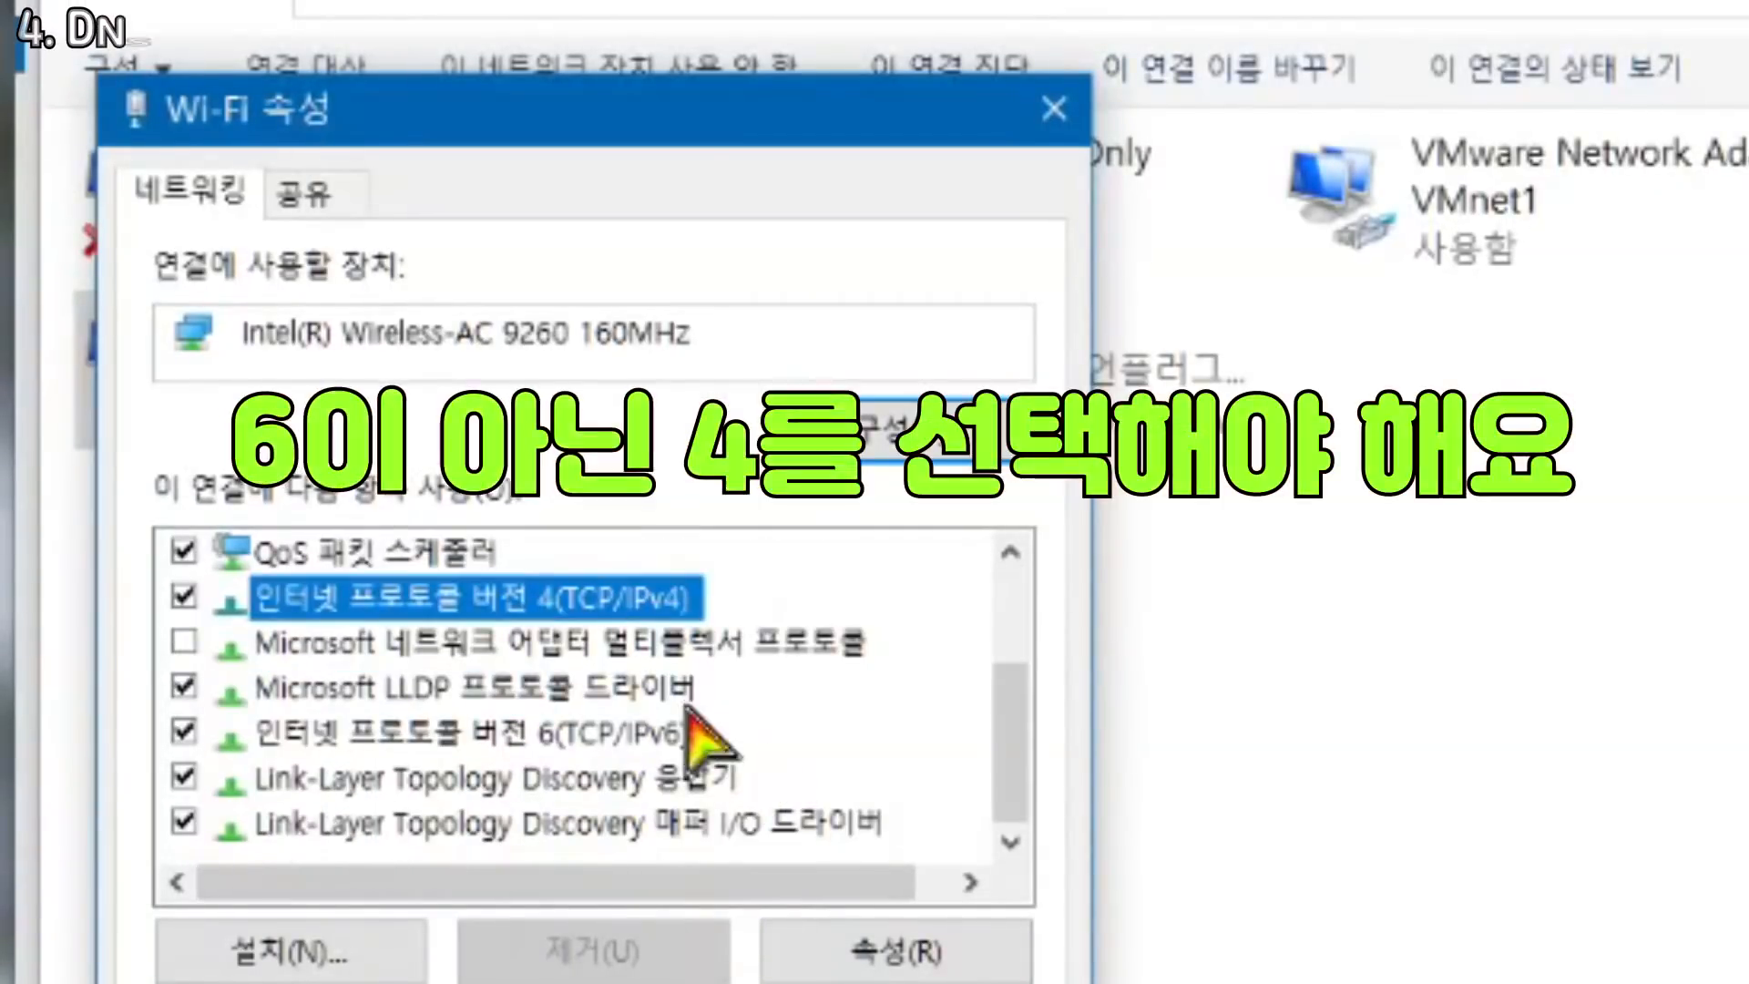
click(701, 736)
click(574, 602)
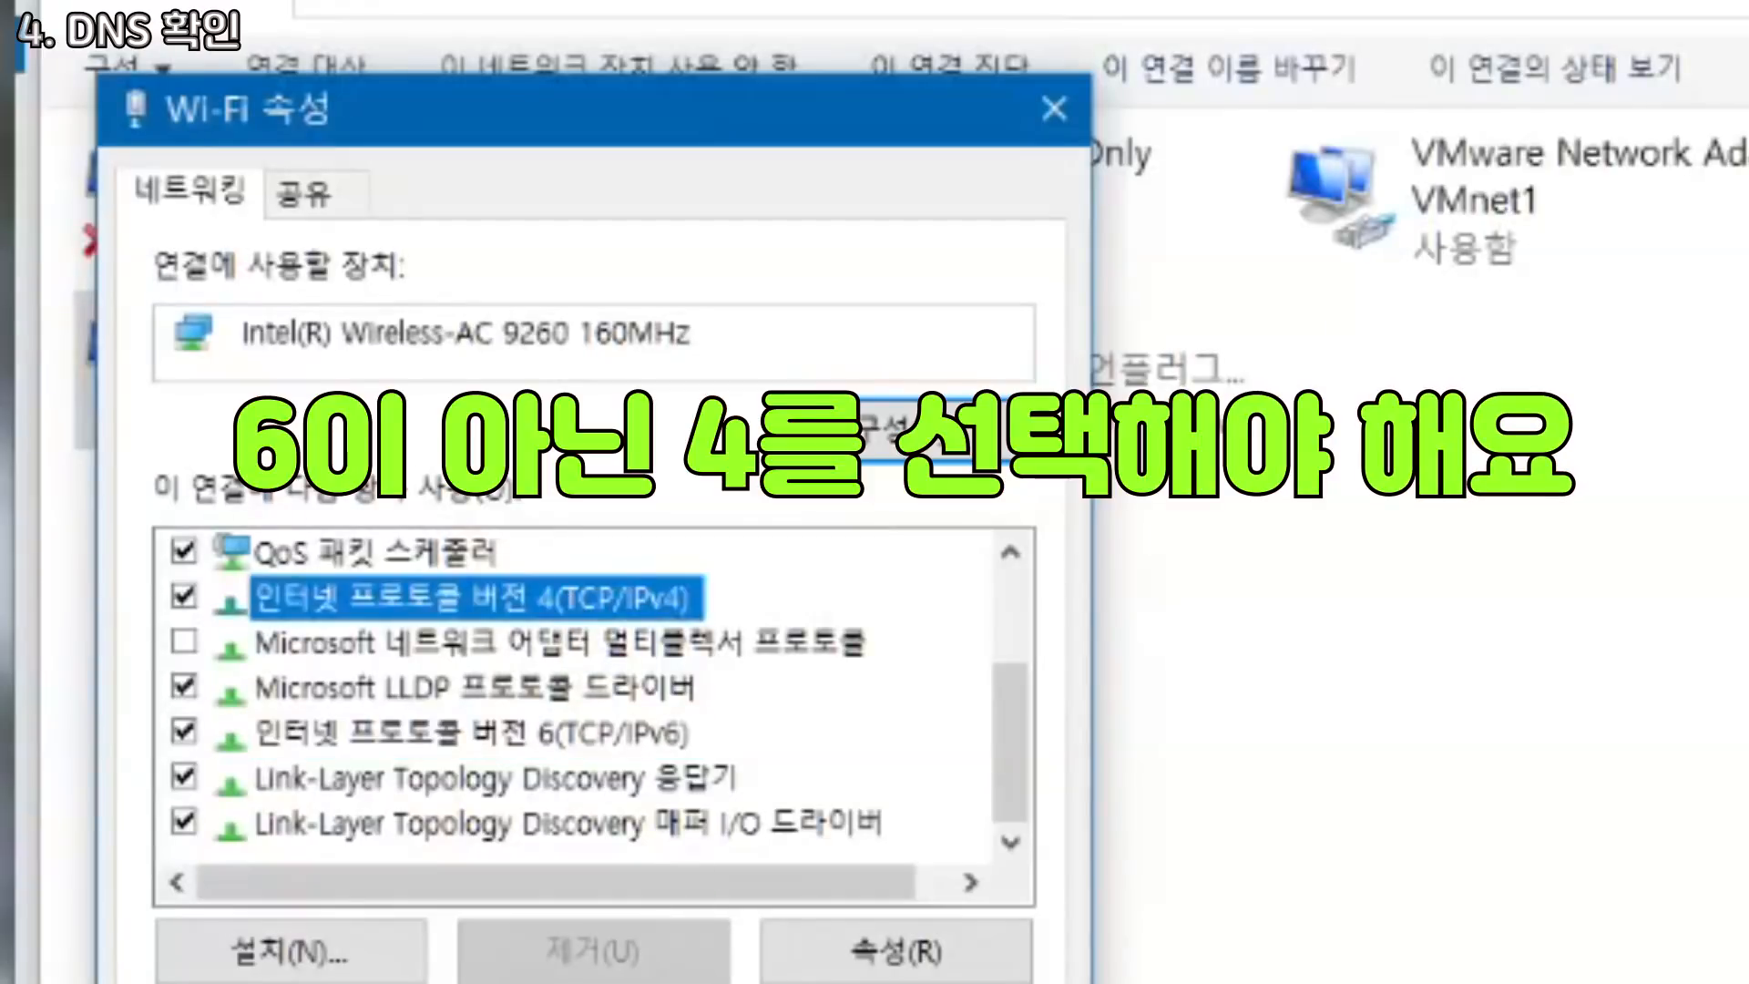
click(921, 957)
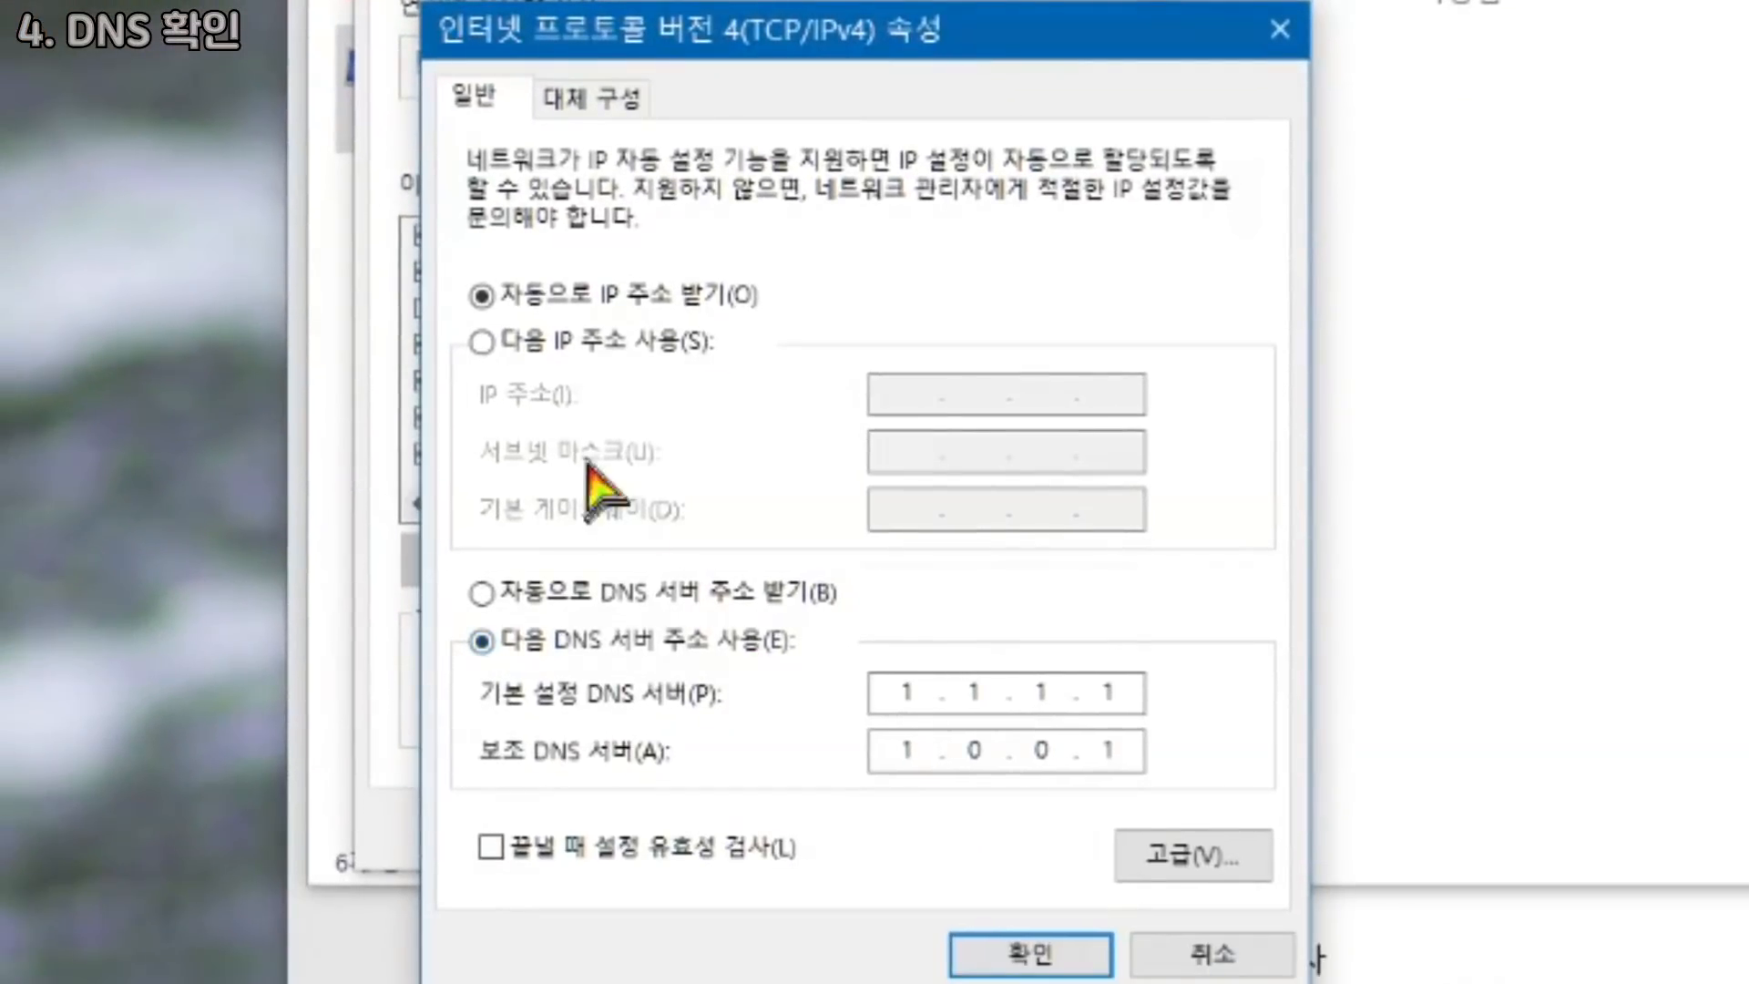
Set both the IP address and the DNS server address to be obtained automatically, and apply the Wi-Fi adapter properties.
click(638, 342)
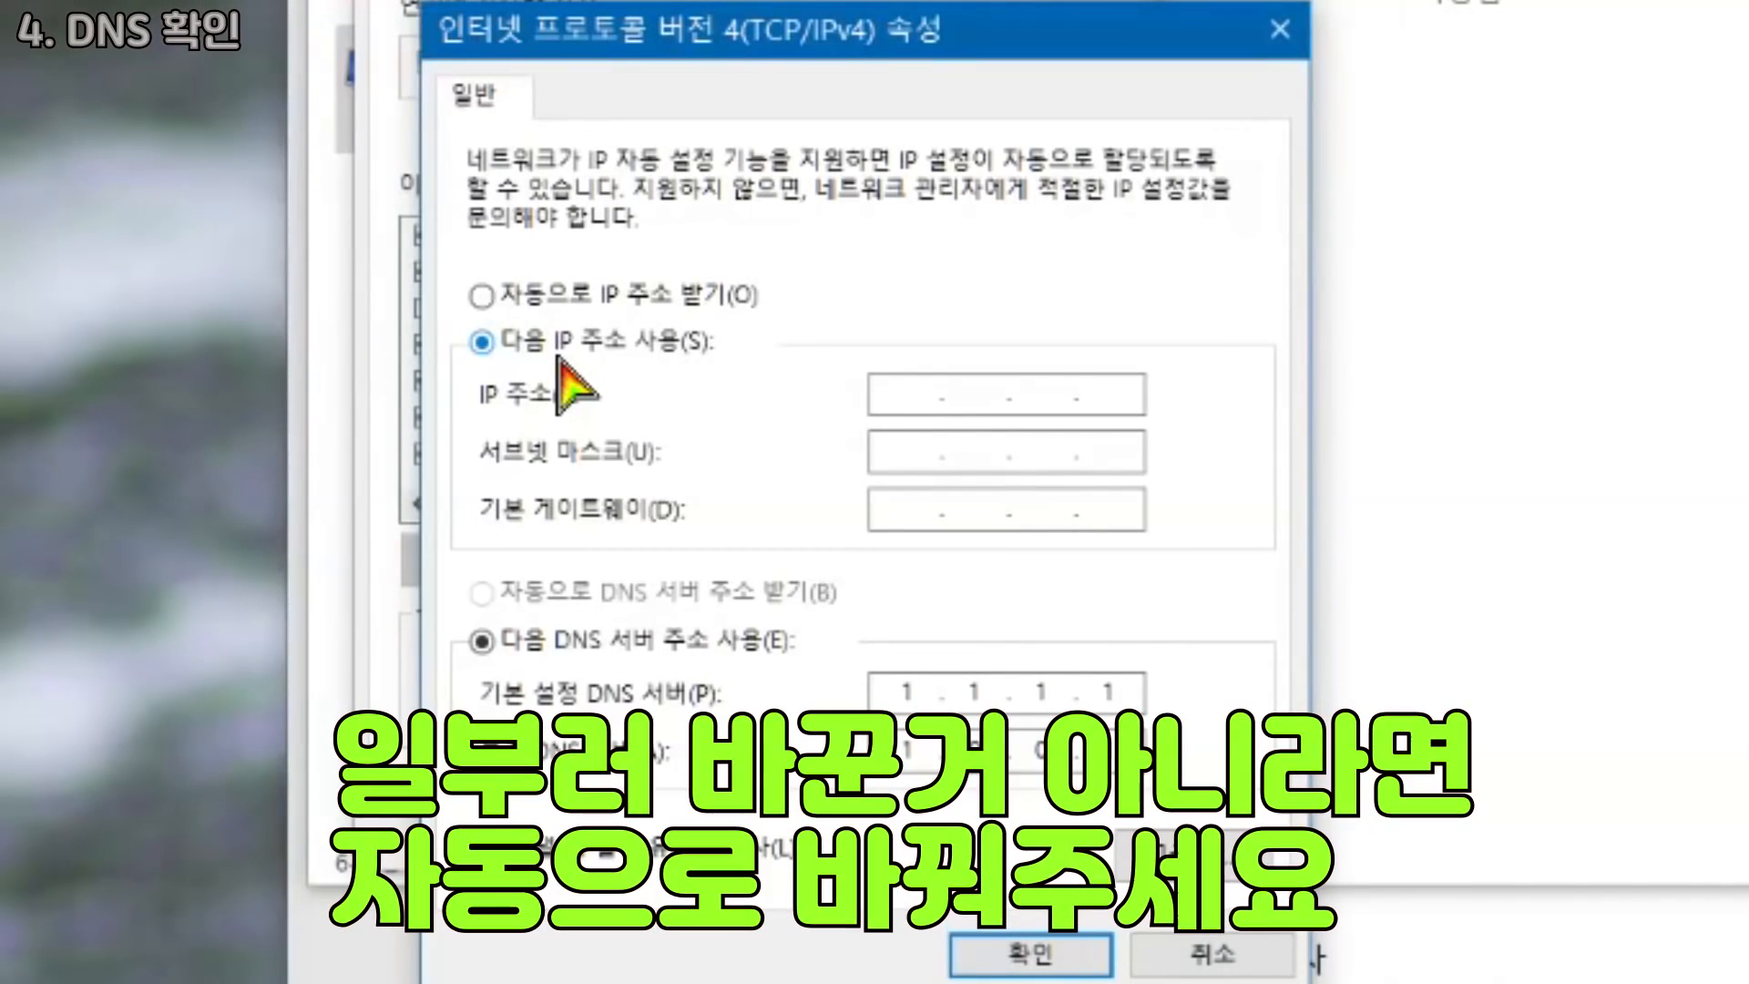
click(555, 303)
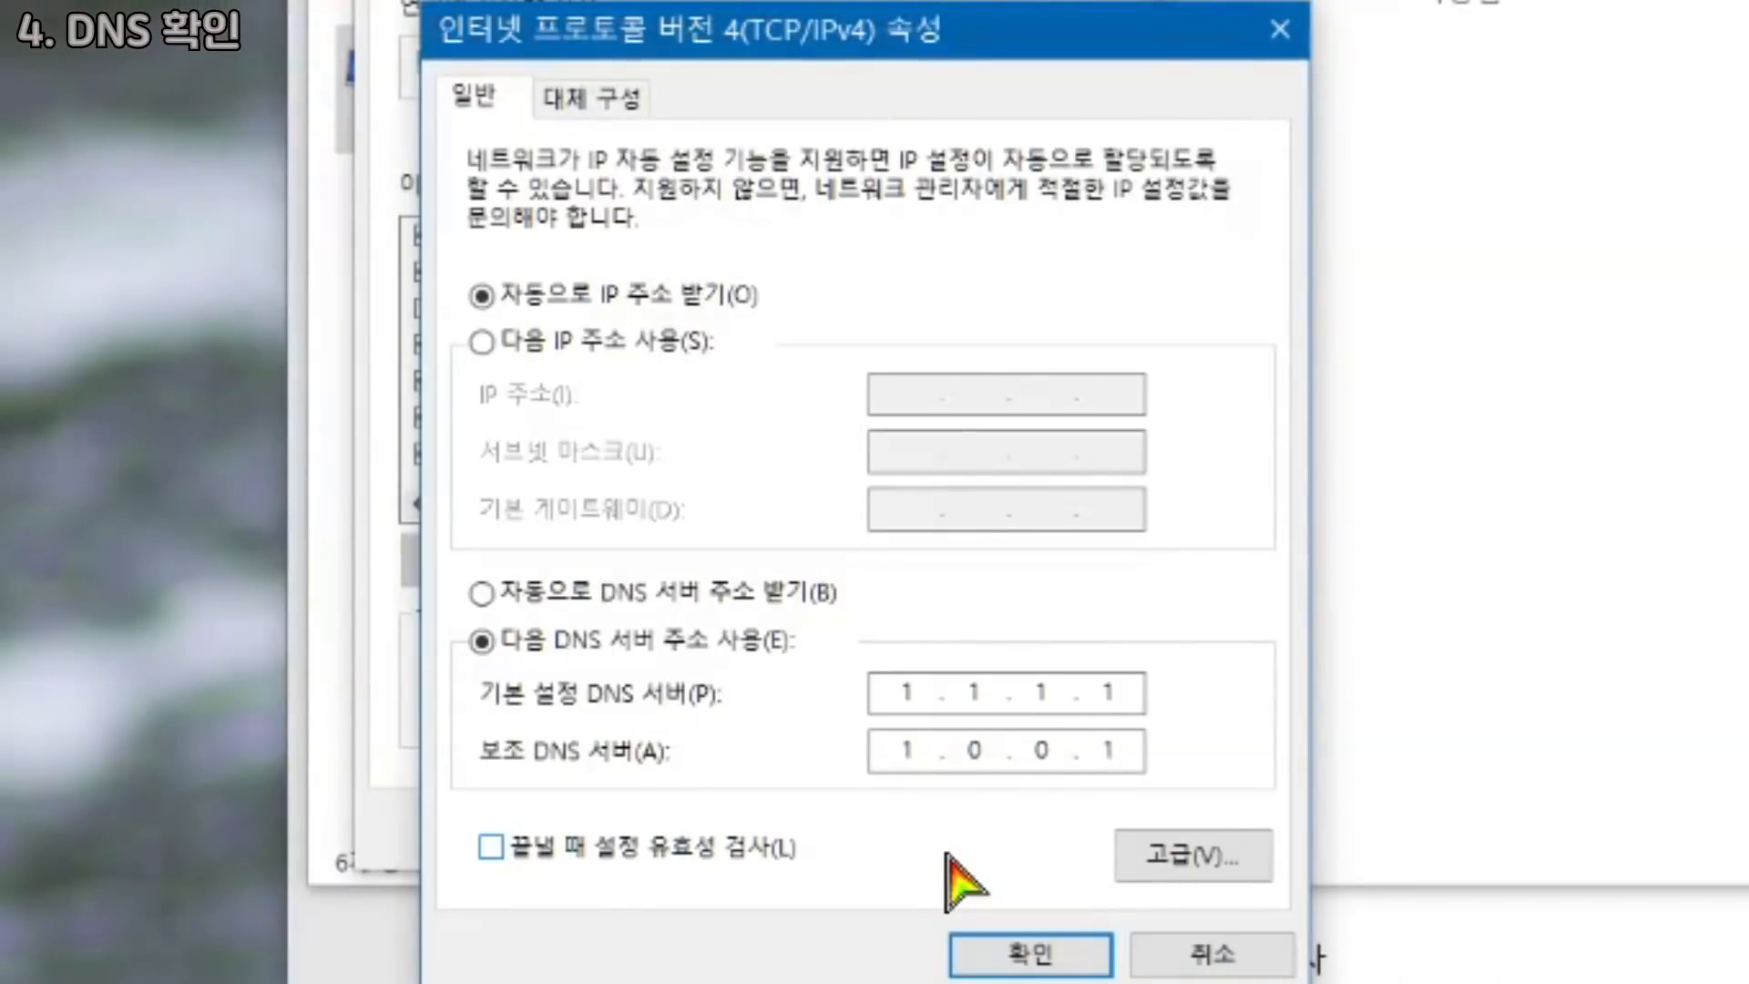
click(561, 594)
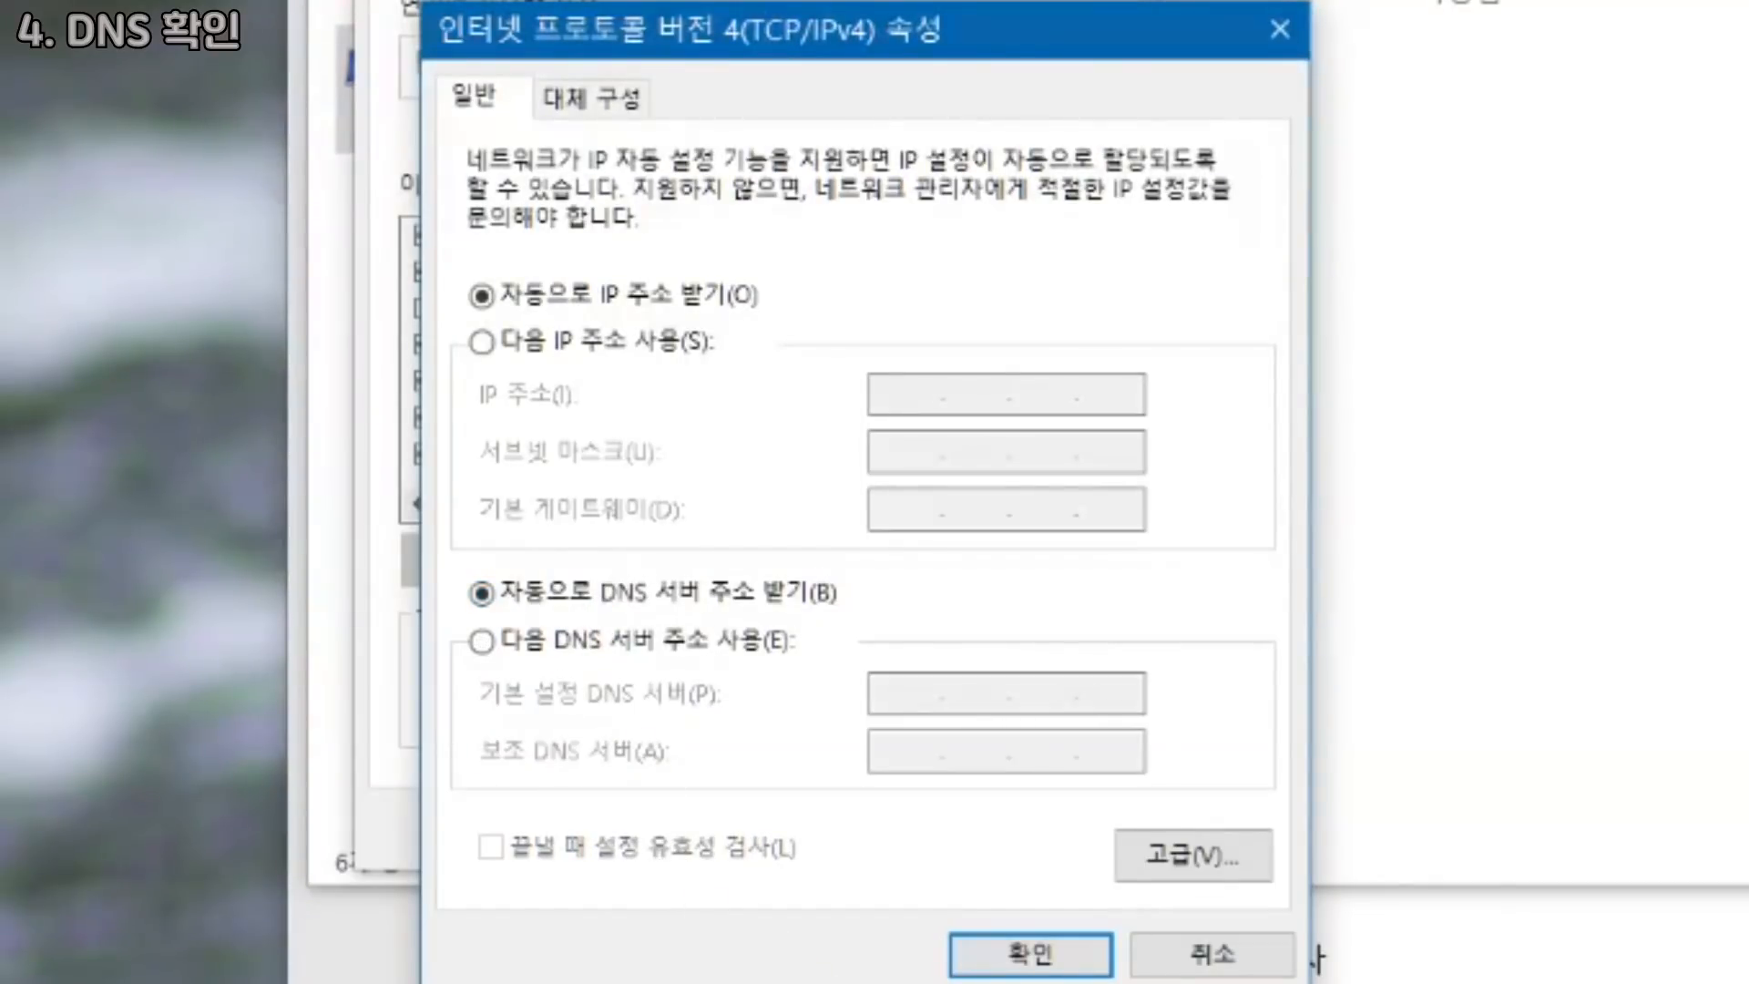
click(1056, 956)
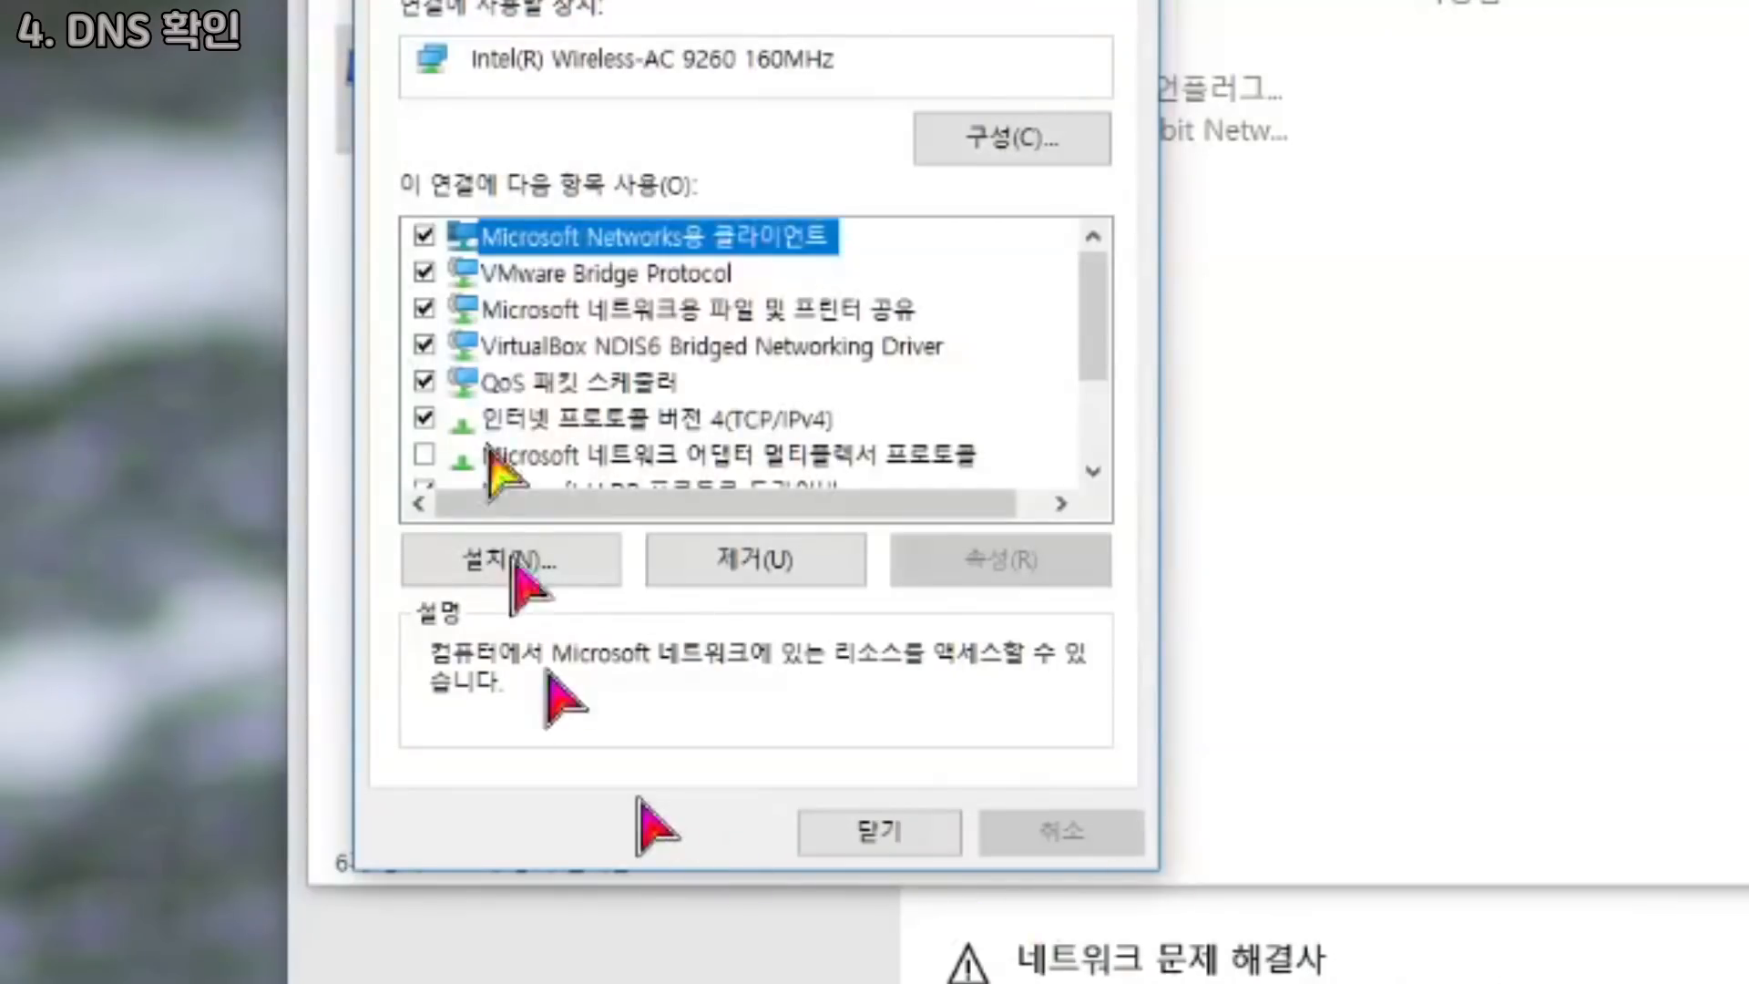
click(874, 836)
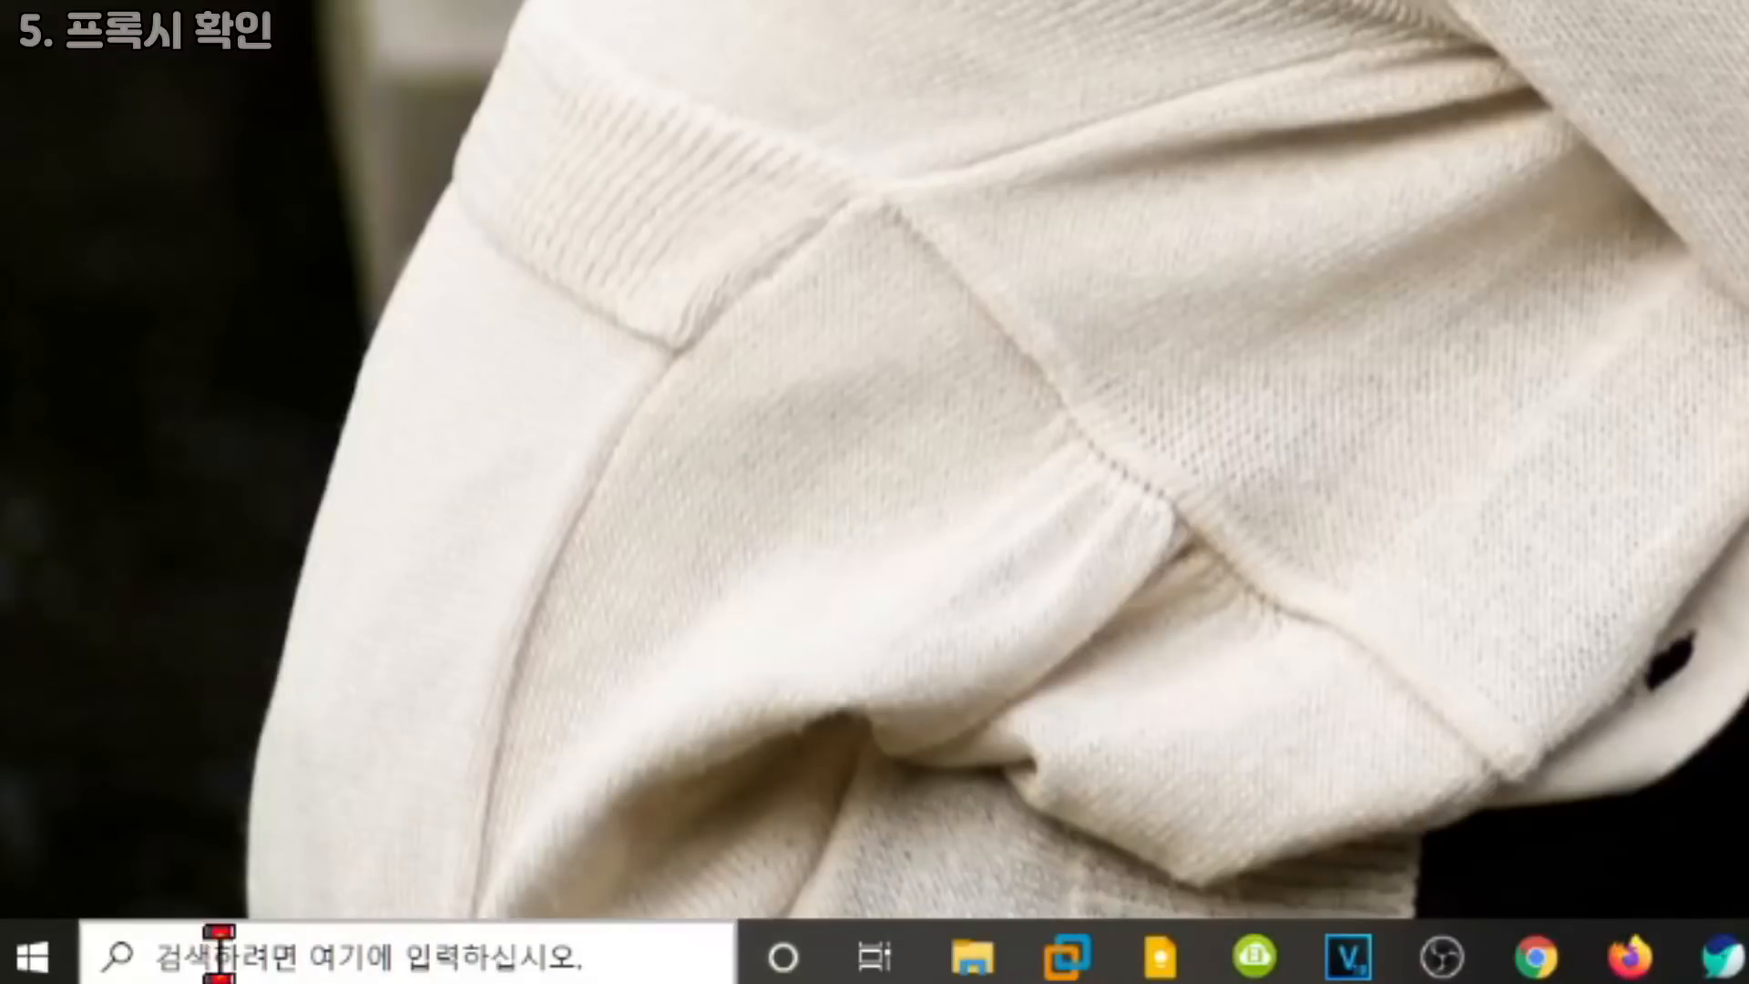
Search Windows for "프록시" and open the proxy settings (프록시 설정 변경).
click(226, 947)
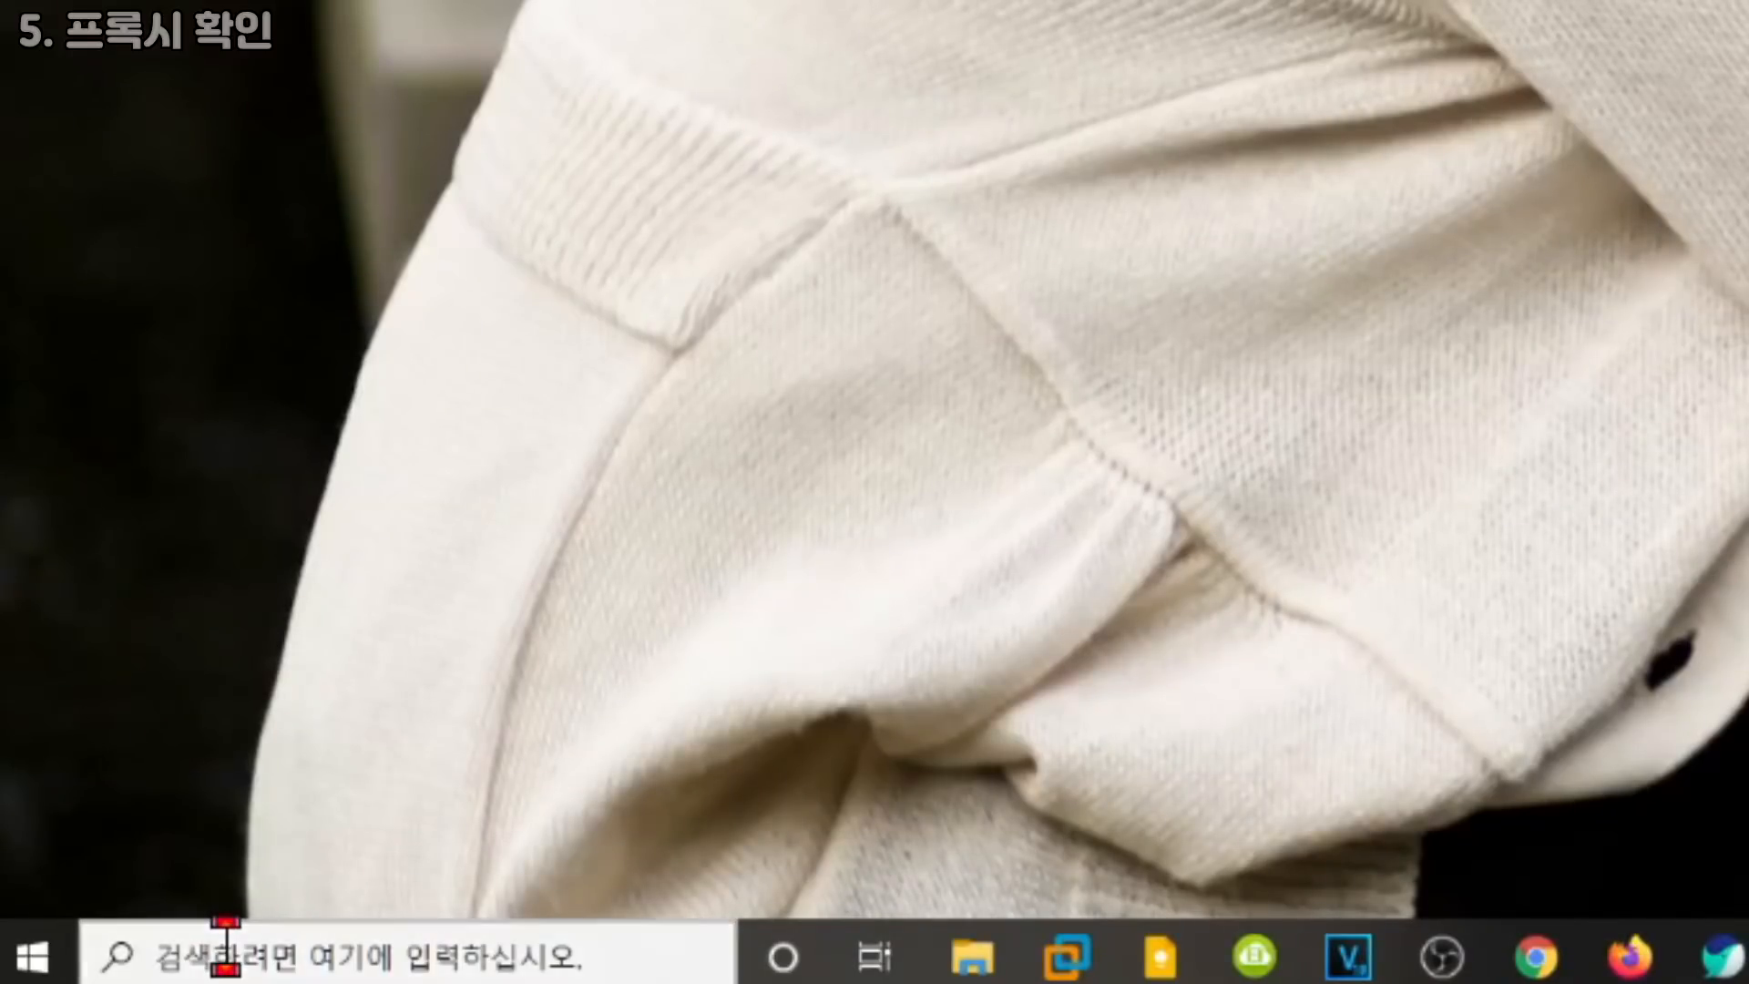
text(프)
text(록)
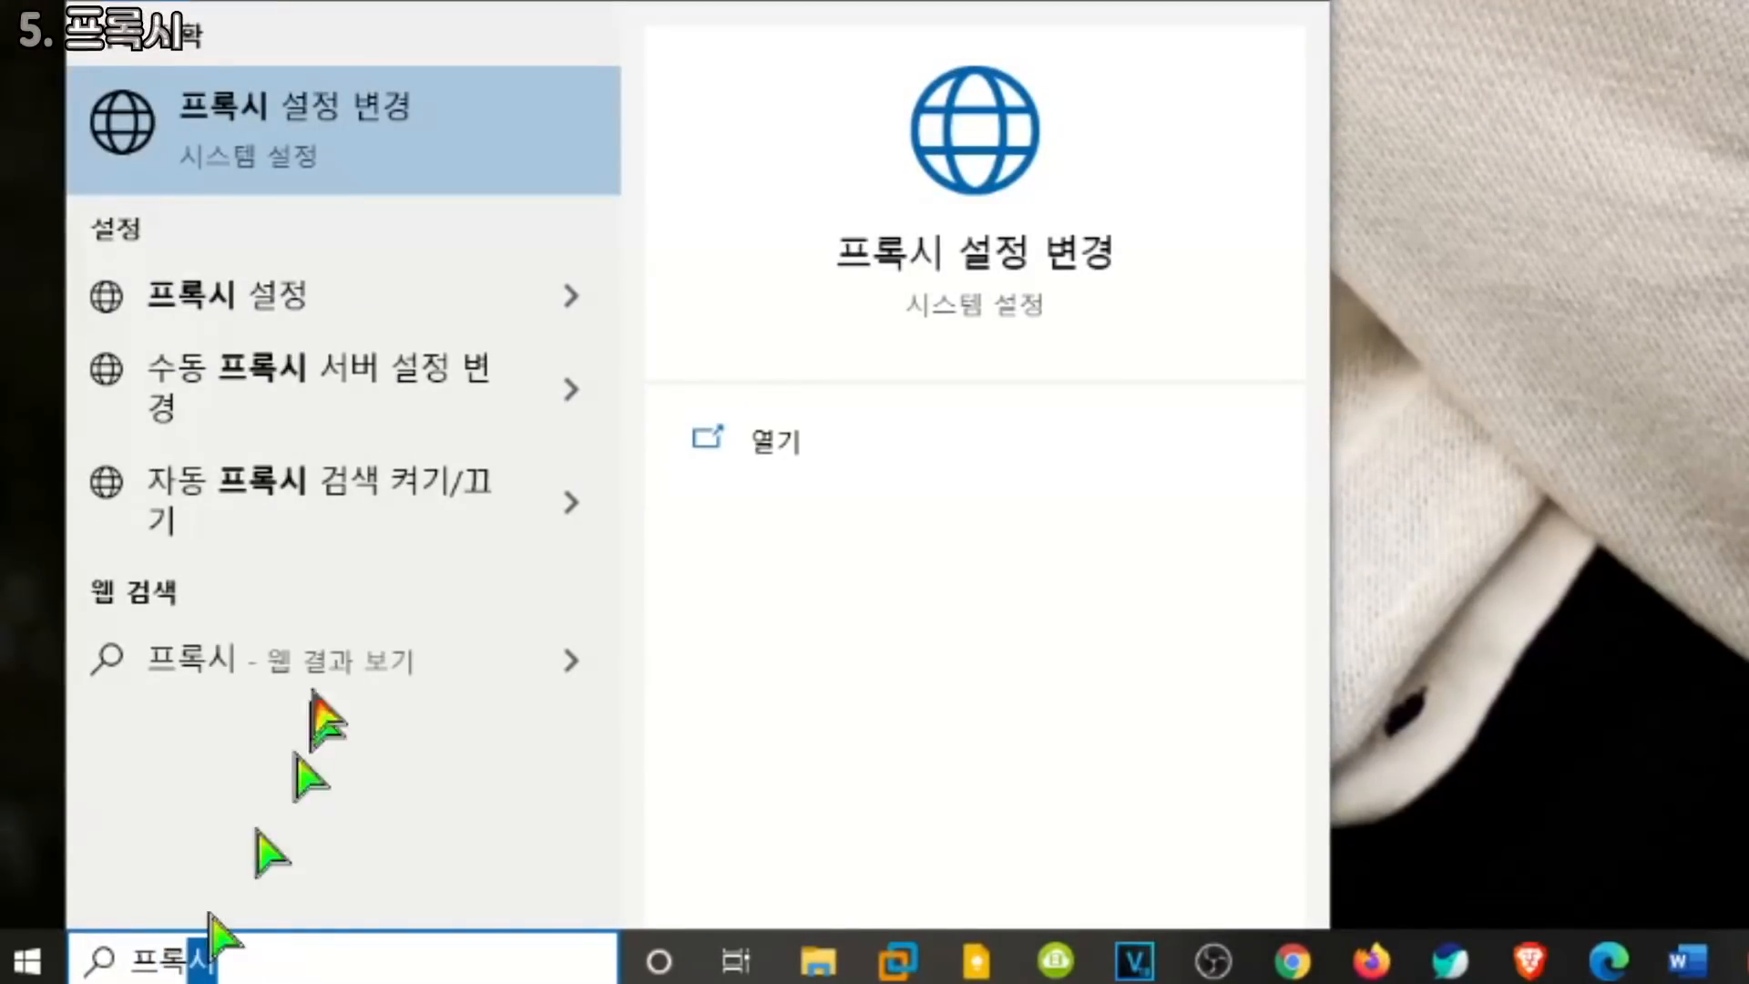
text(시)
click(387, 128)
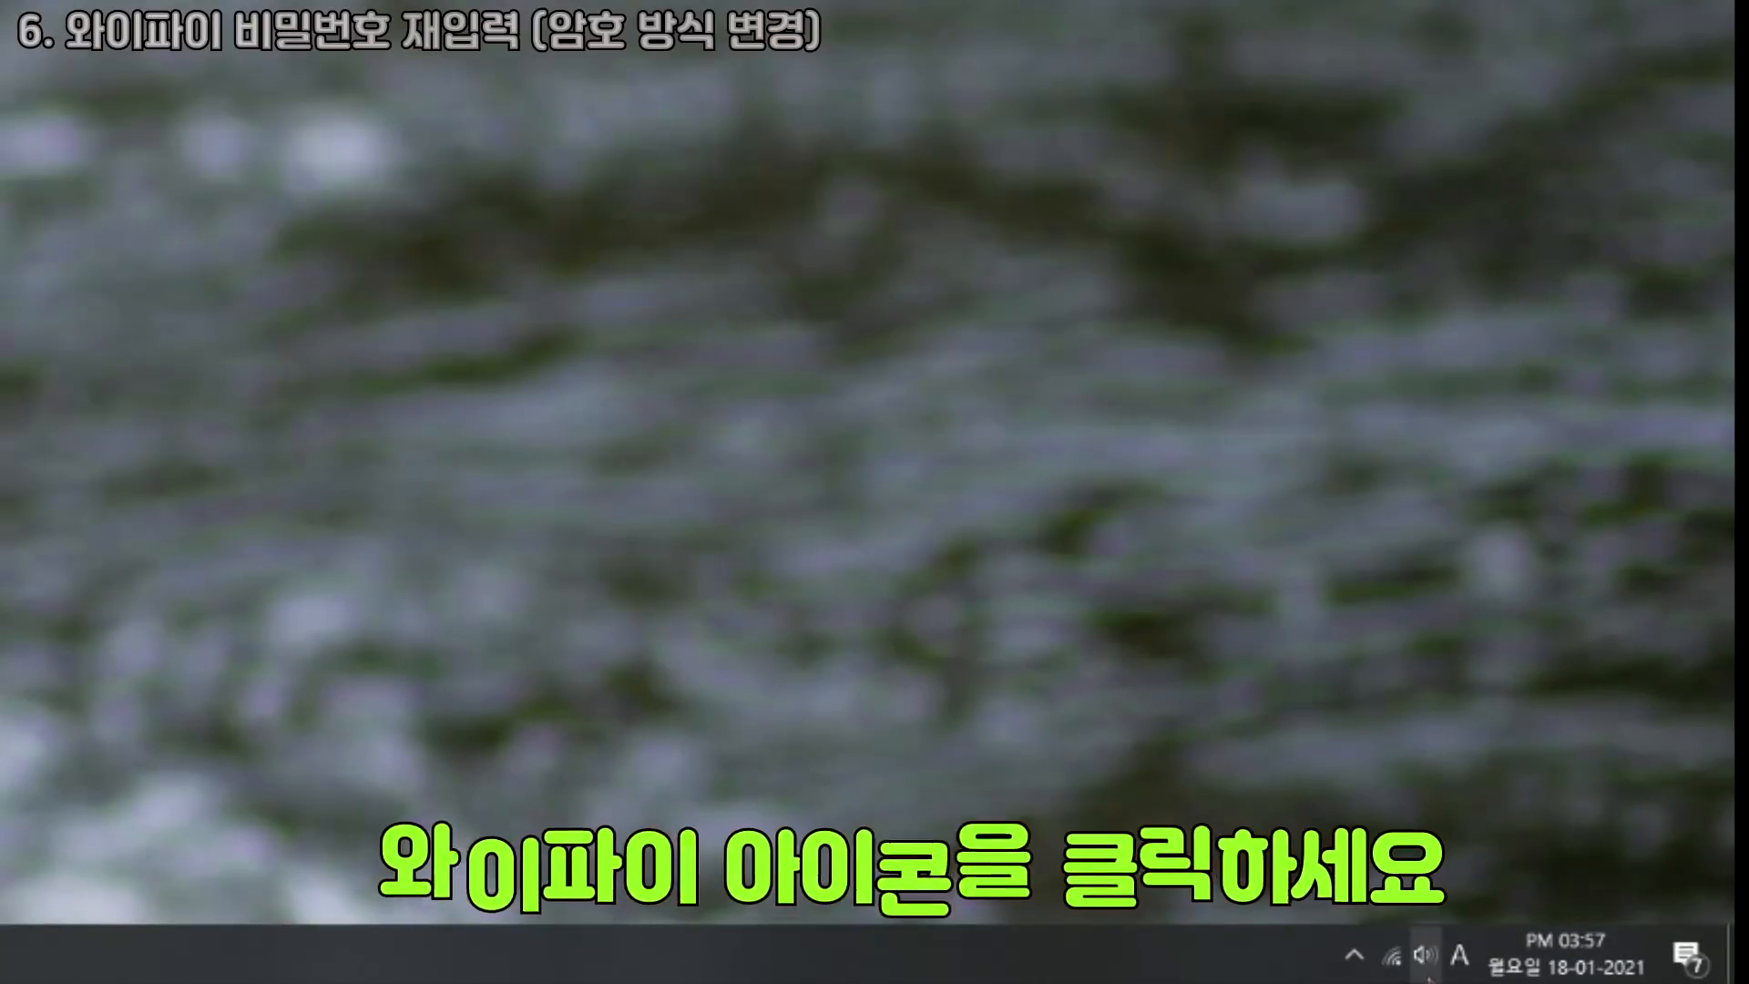
Delete the saved profile of the currently connected 5G Wi-Fi network.
click(1393, 961)
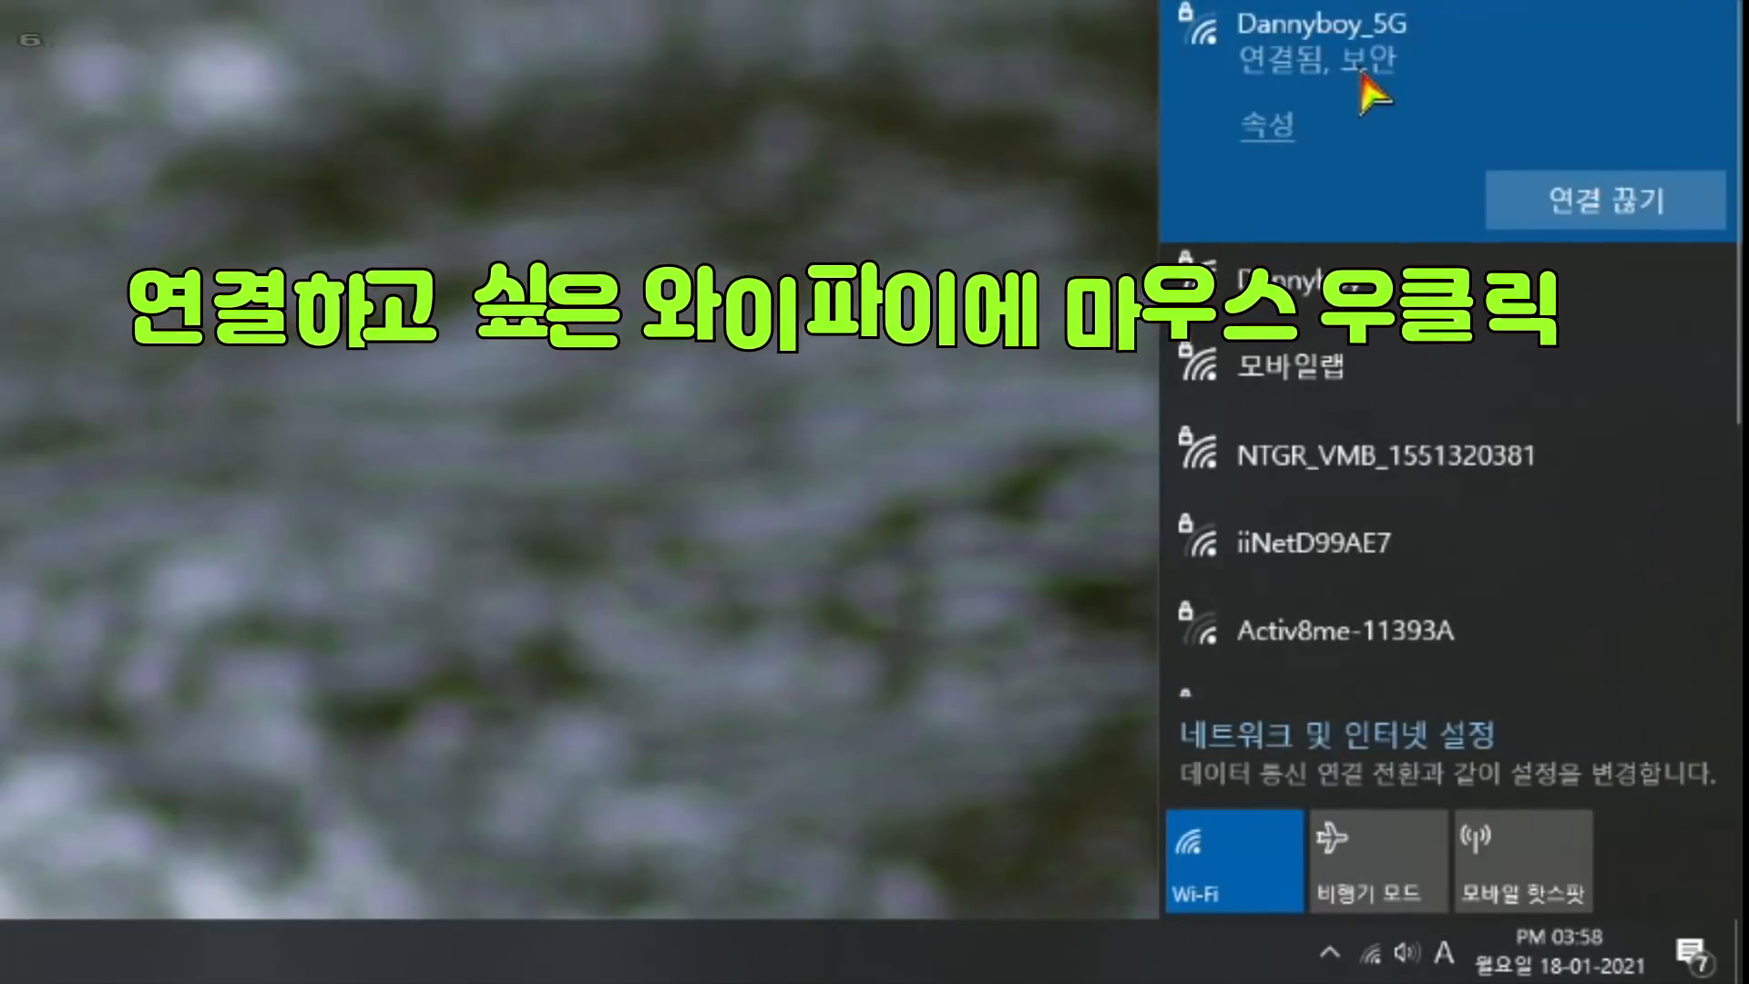
right_click(1363, 77)
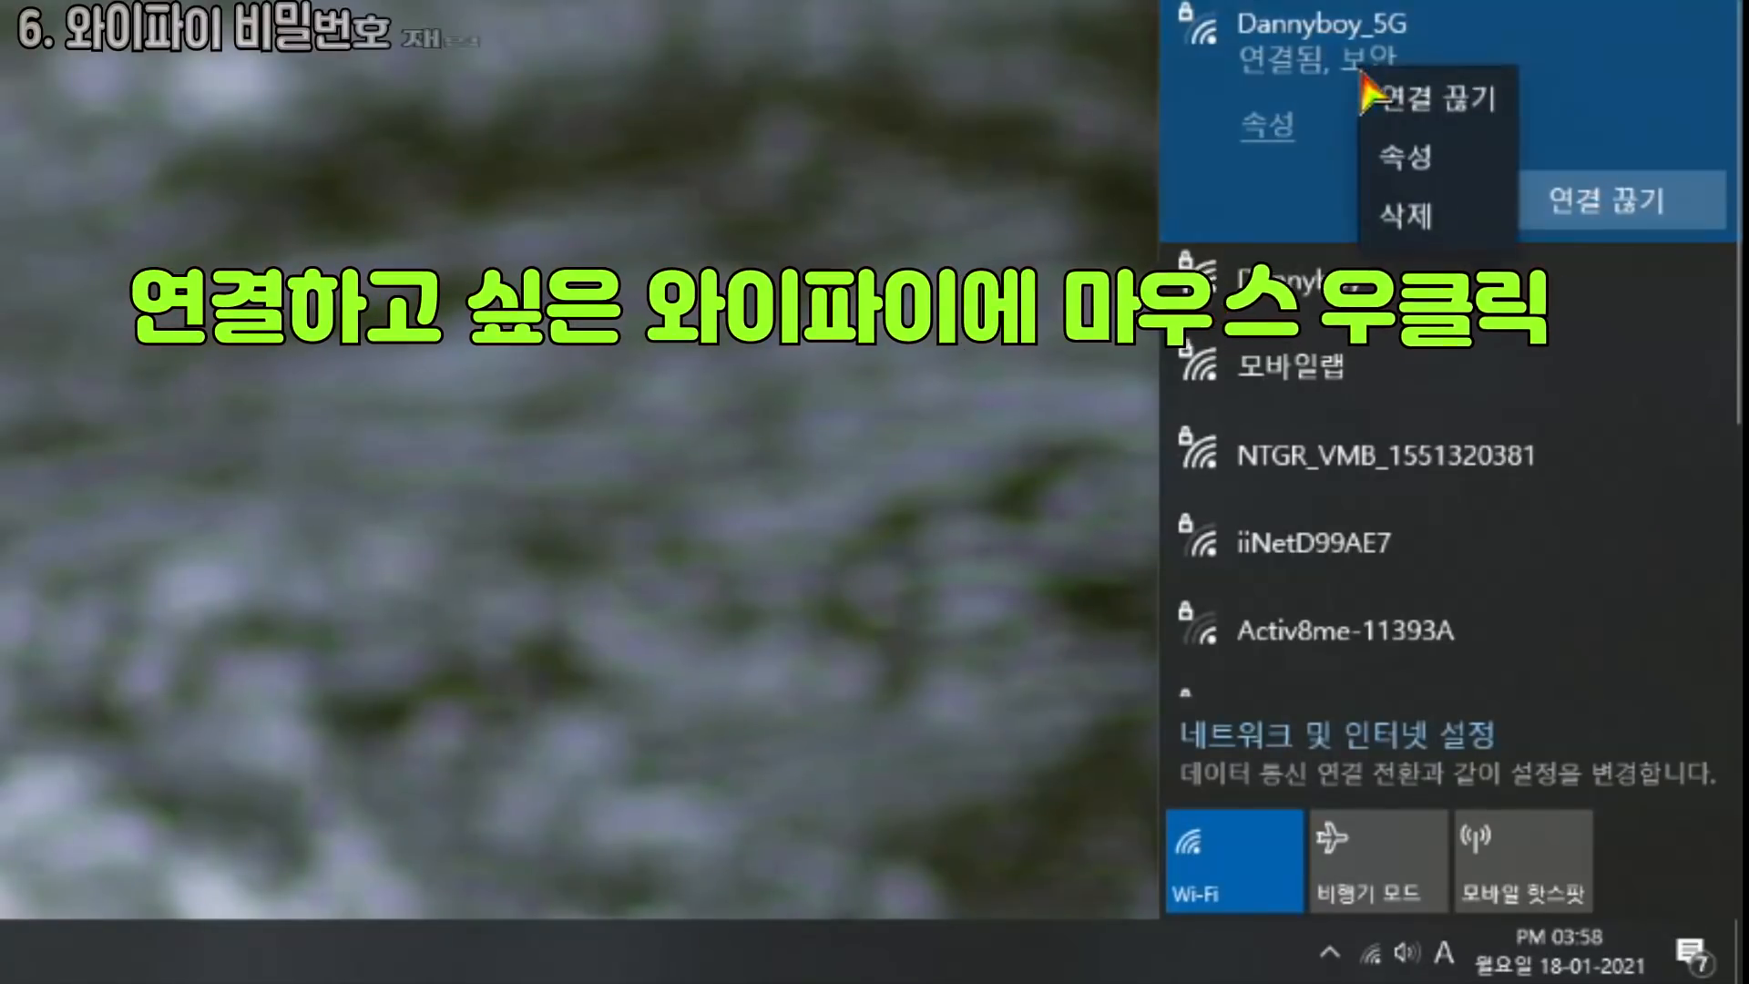
click(1474, 224)
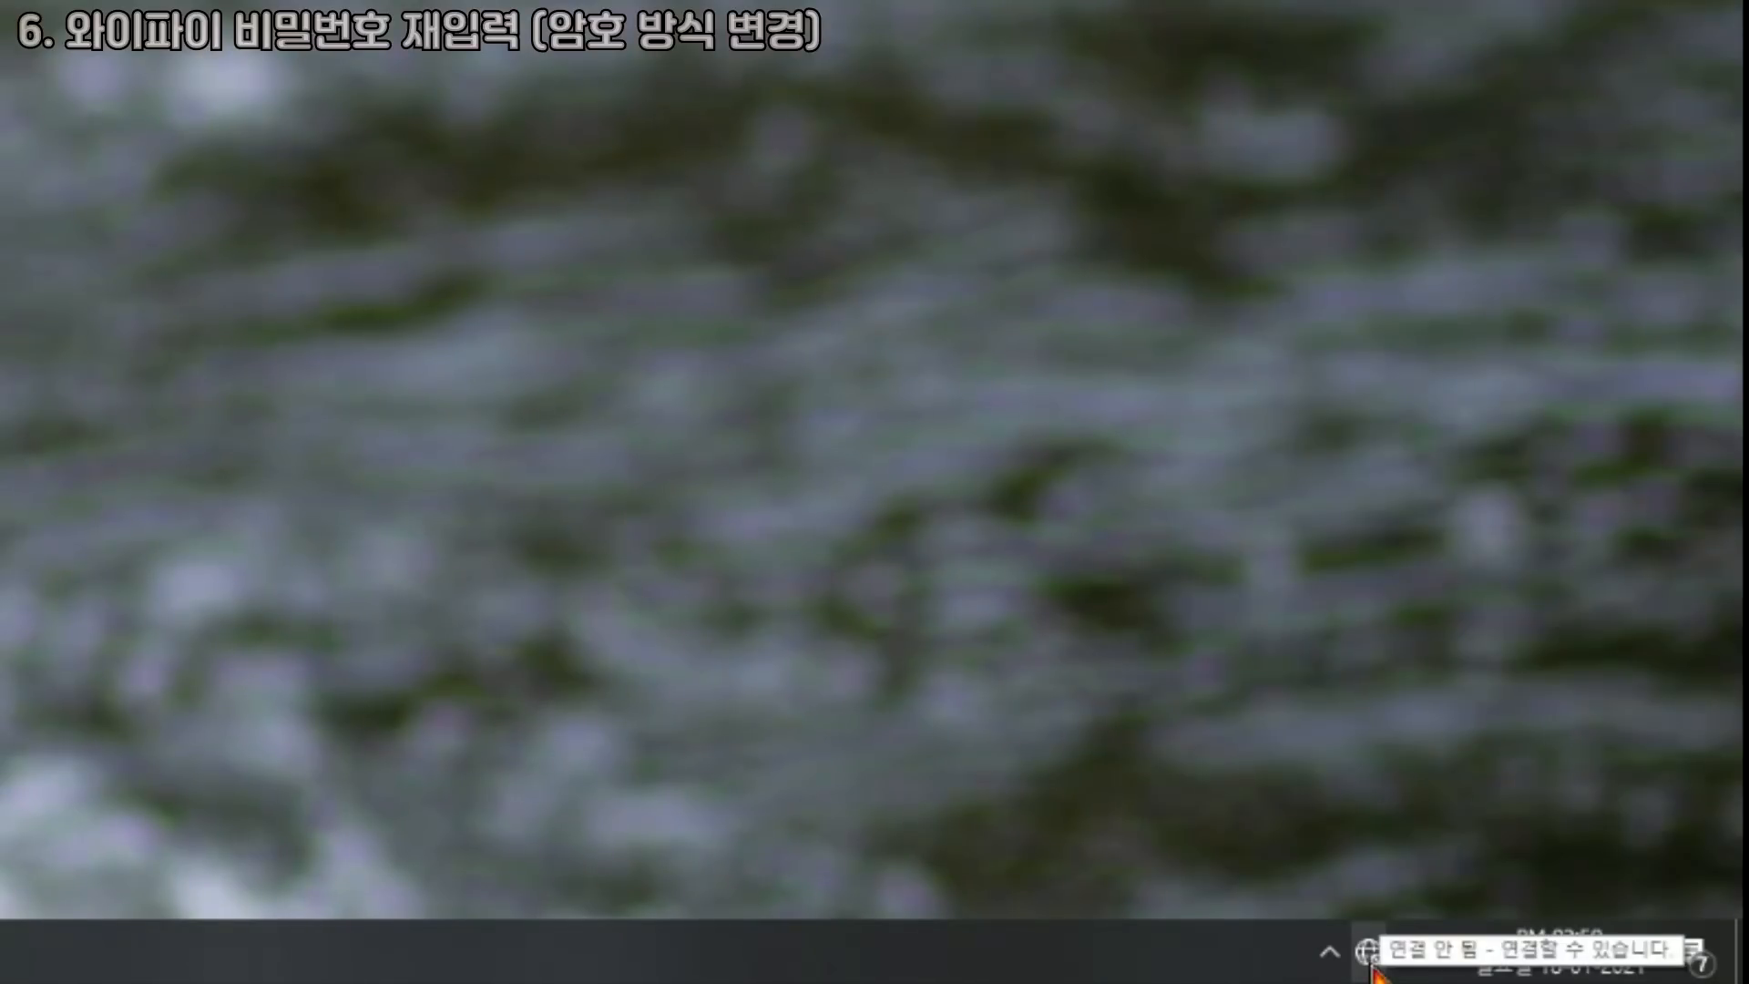
Reconnect to the same 5G Wi-Fi network with automatic connection enabled, entering its network security key.
click(1367, 952)
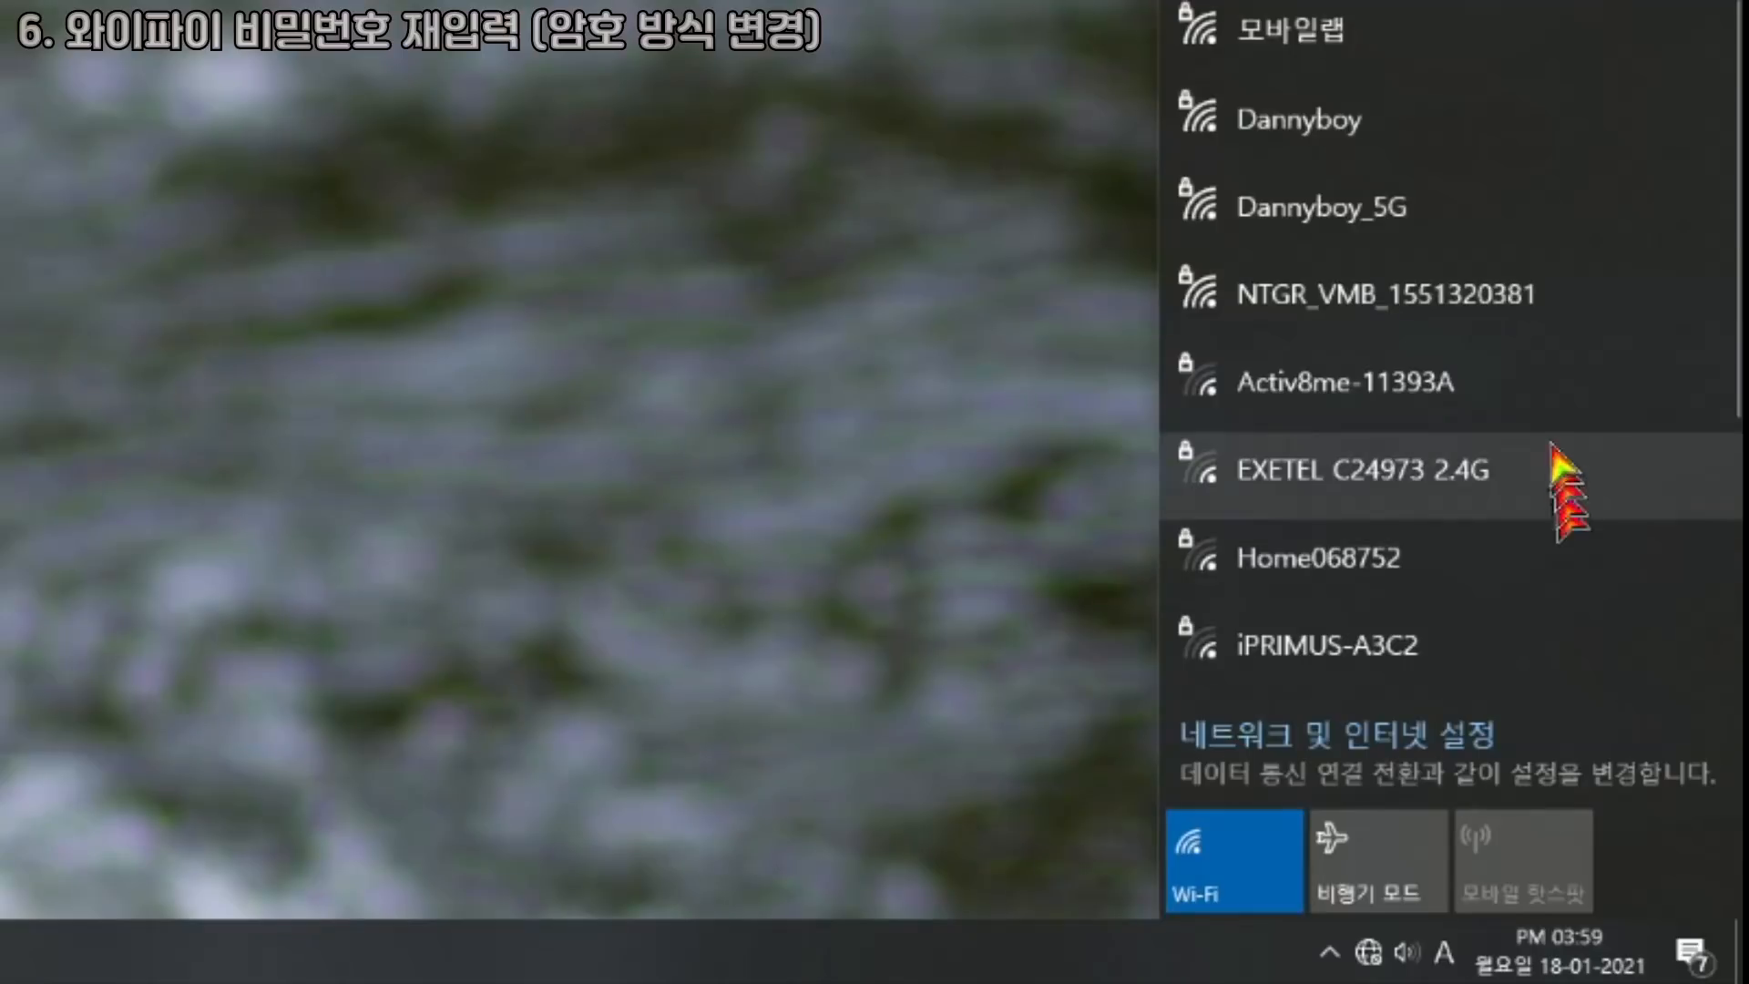
click(1522, 238)
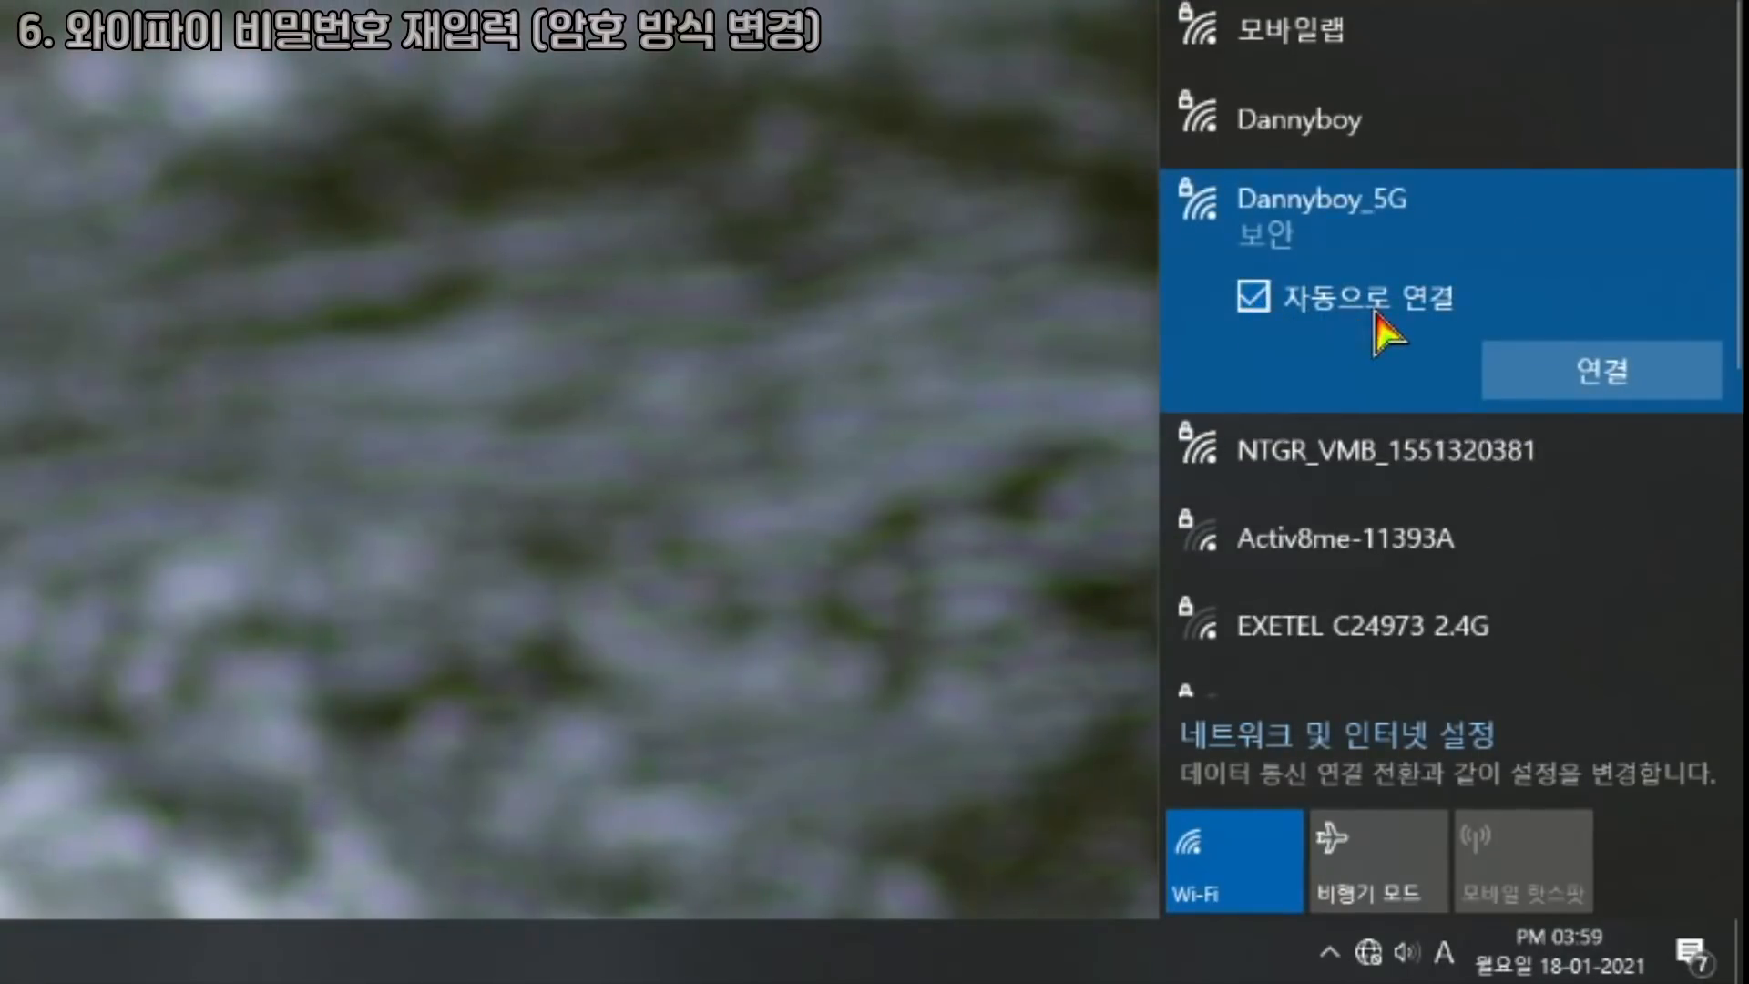
click(1584, 372)
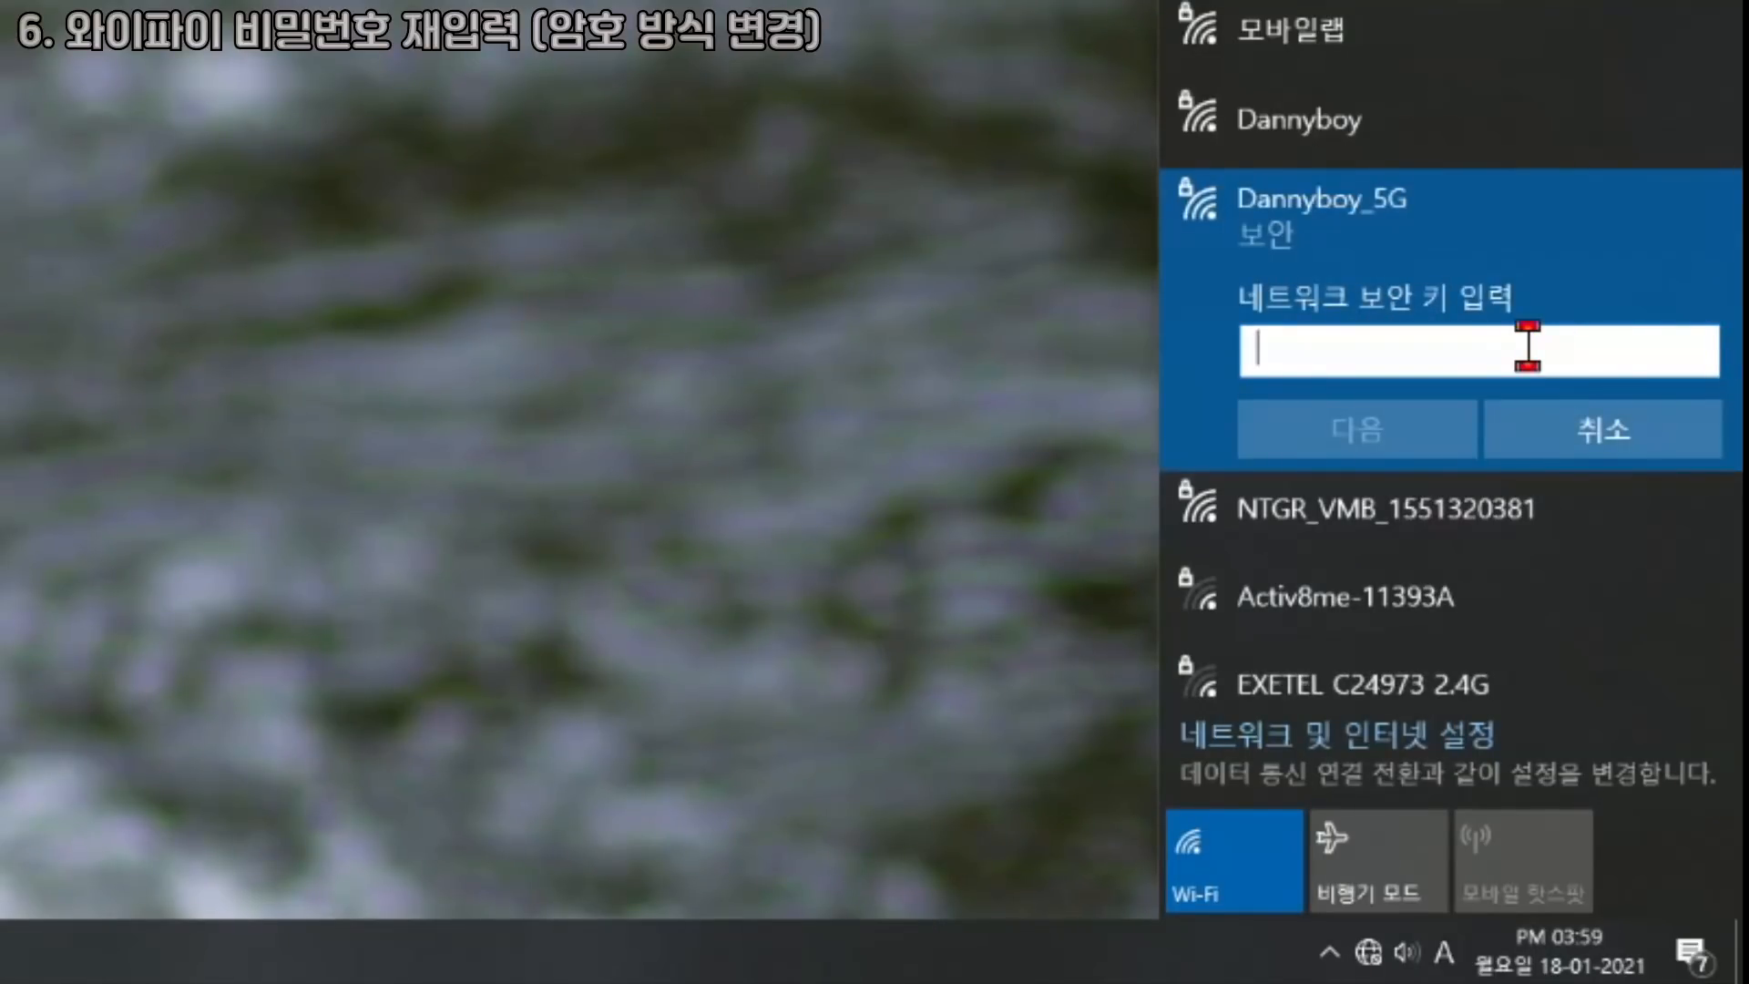
key(ctrl+v)
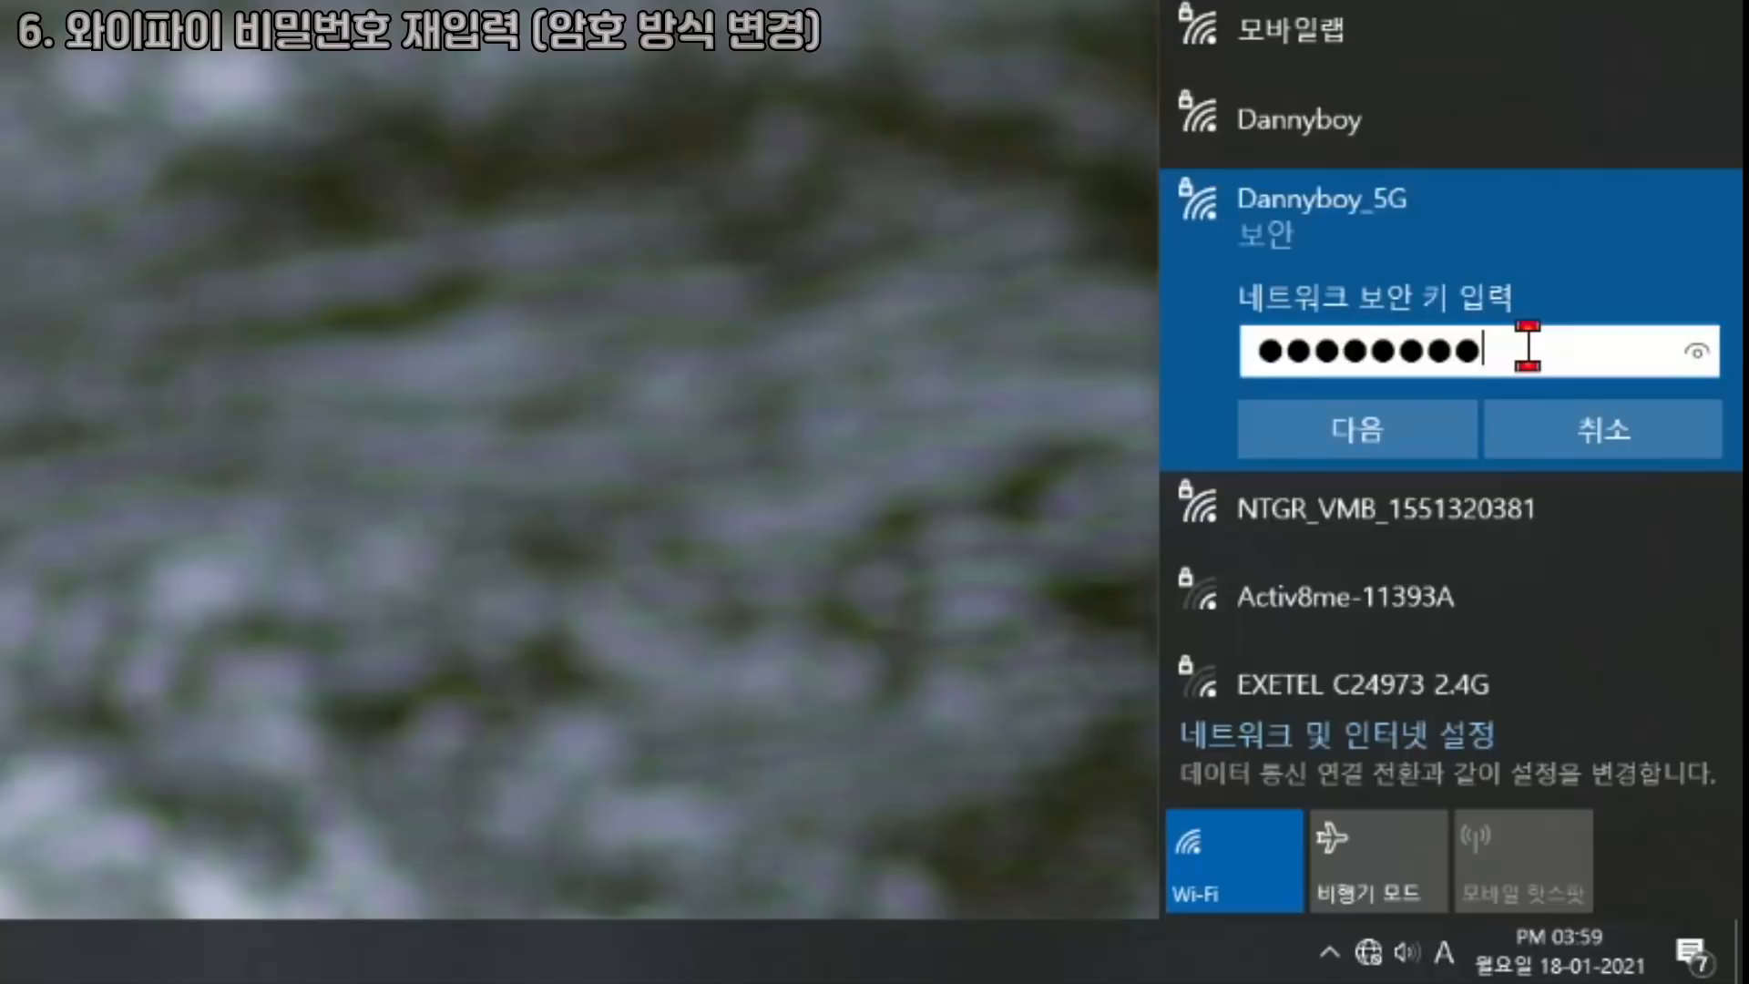
click(1393, 446)
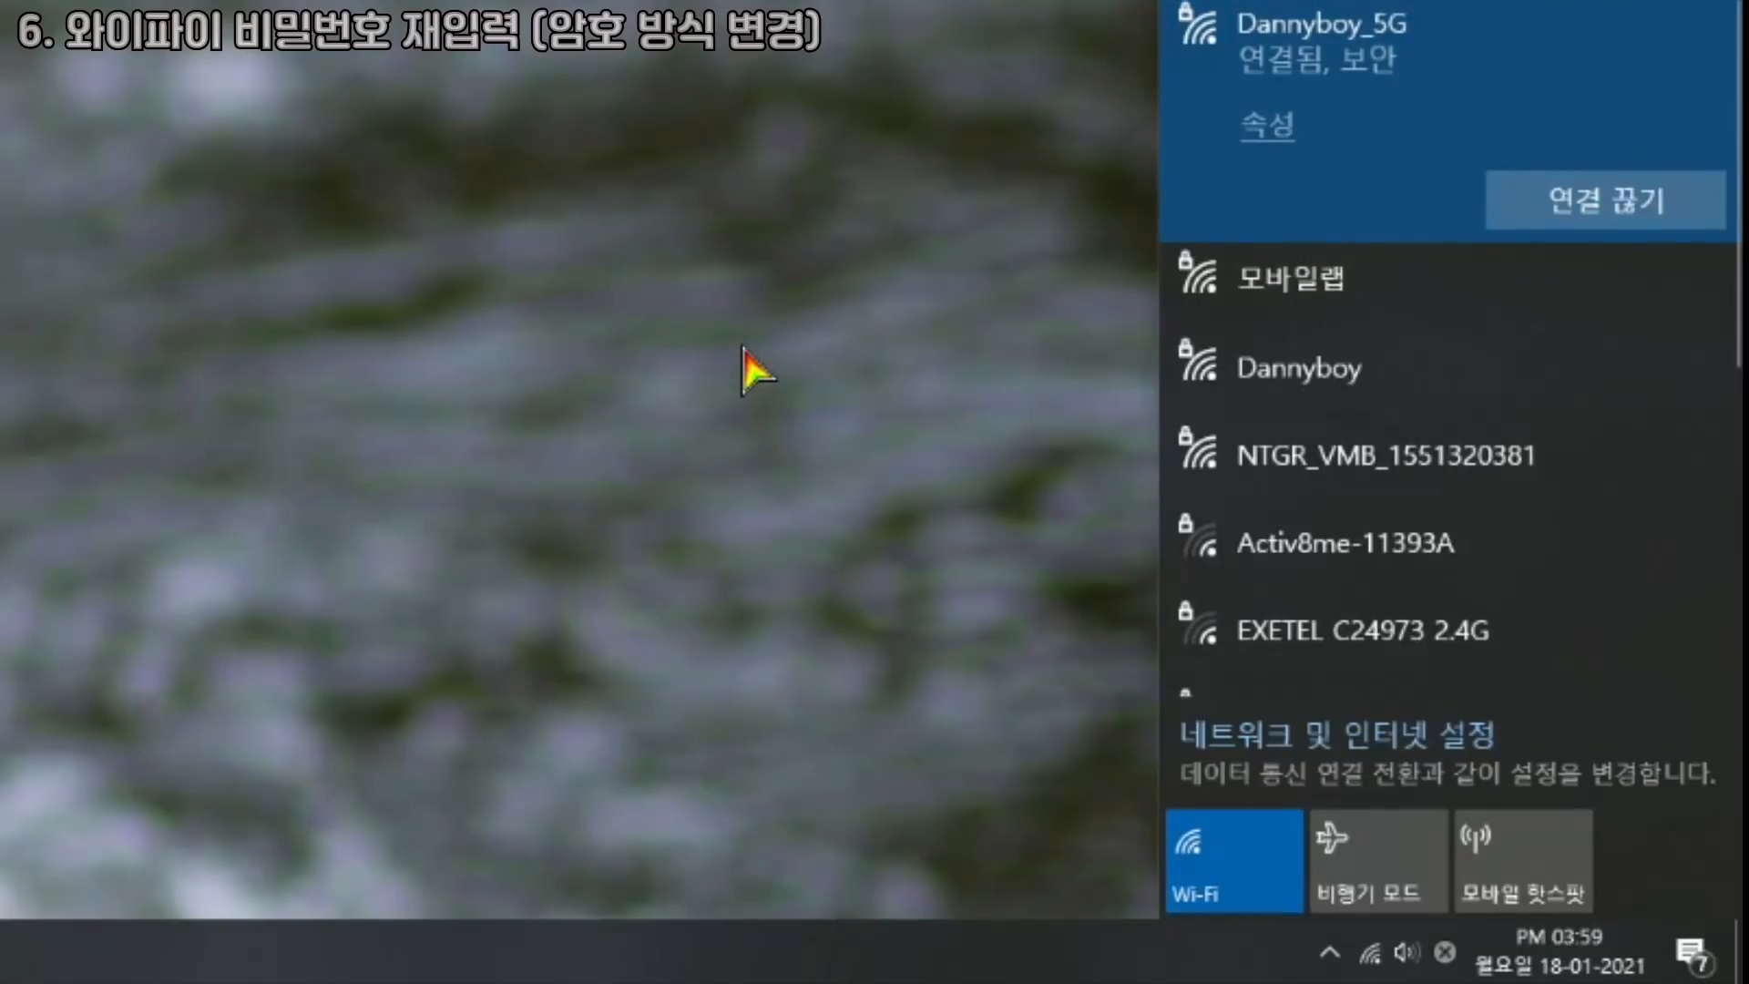
click(756, 372)
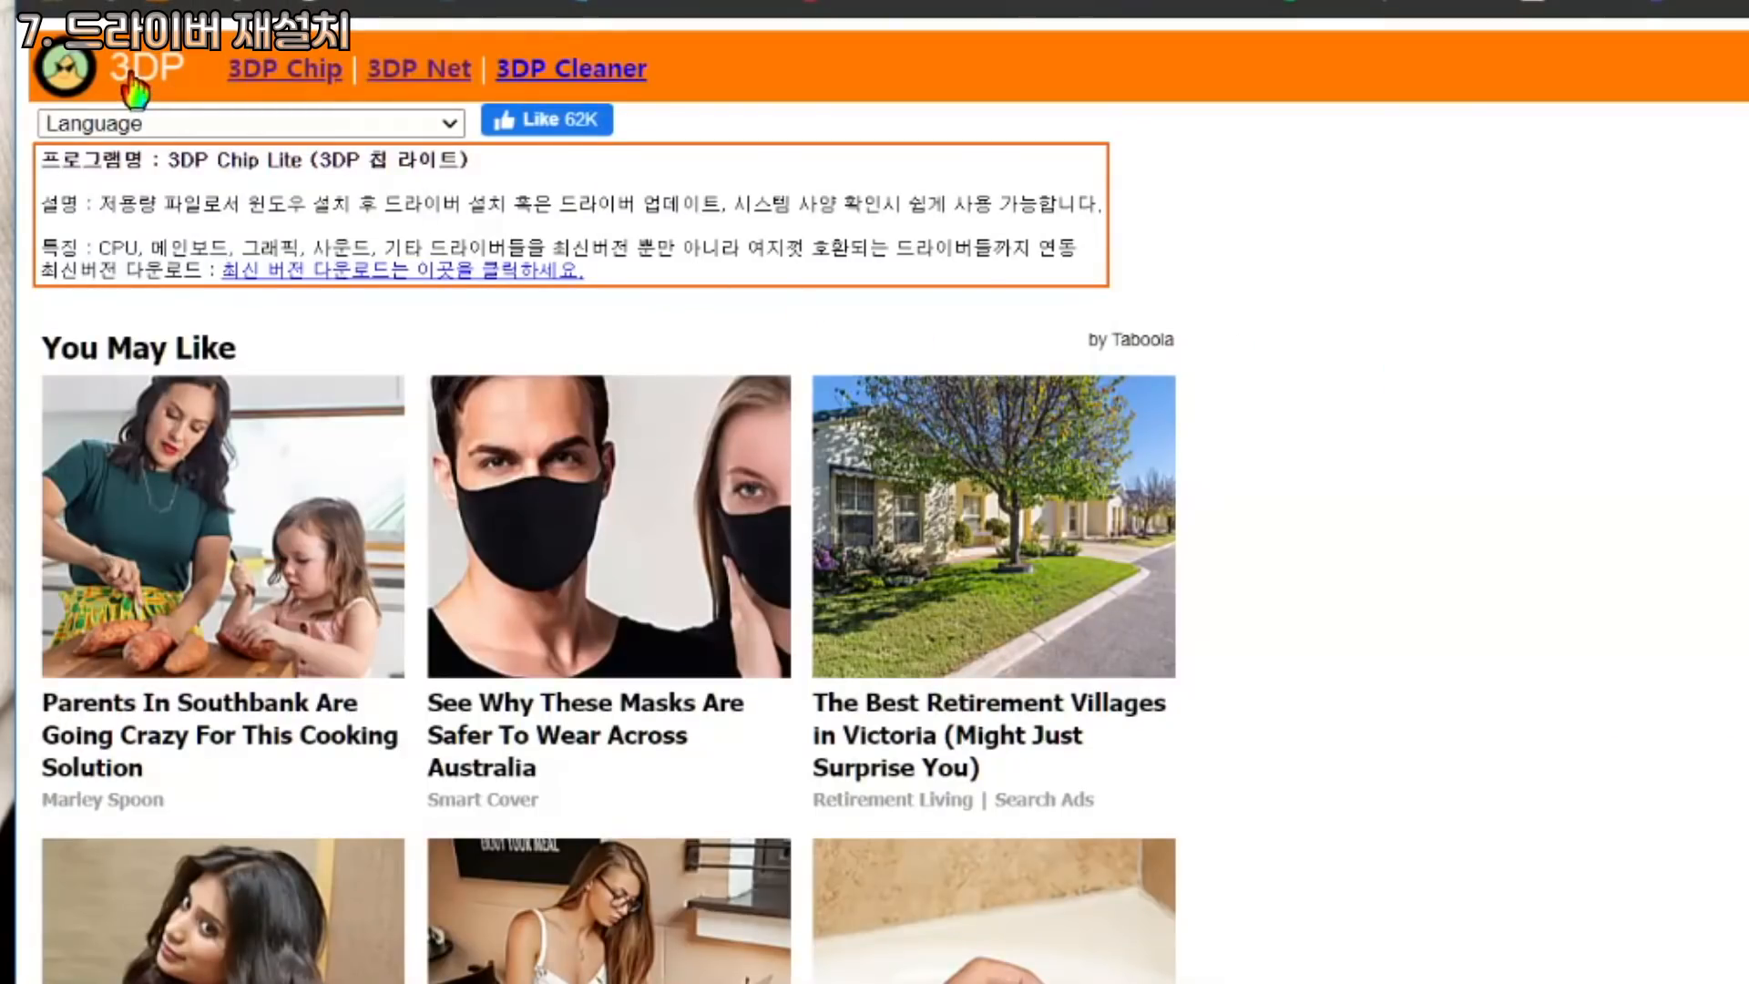
Download the latest 3DP Net, allow 3DP_Net_v1911.exe to make changes, and extract it to C:\3DP\Net\1911.
click(407, 273)
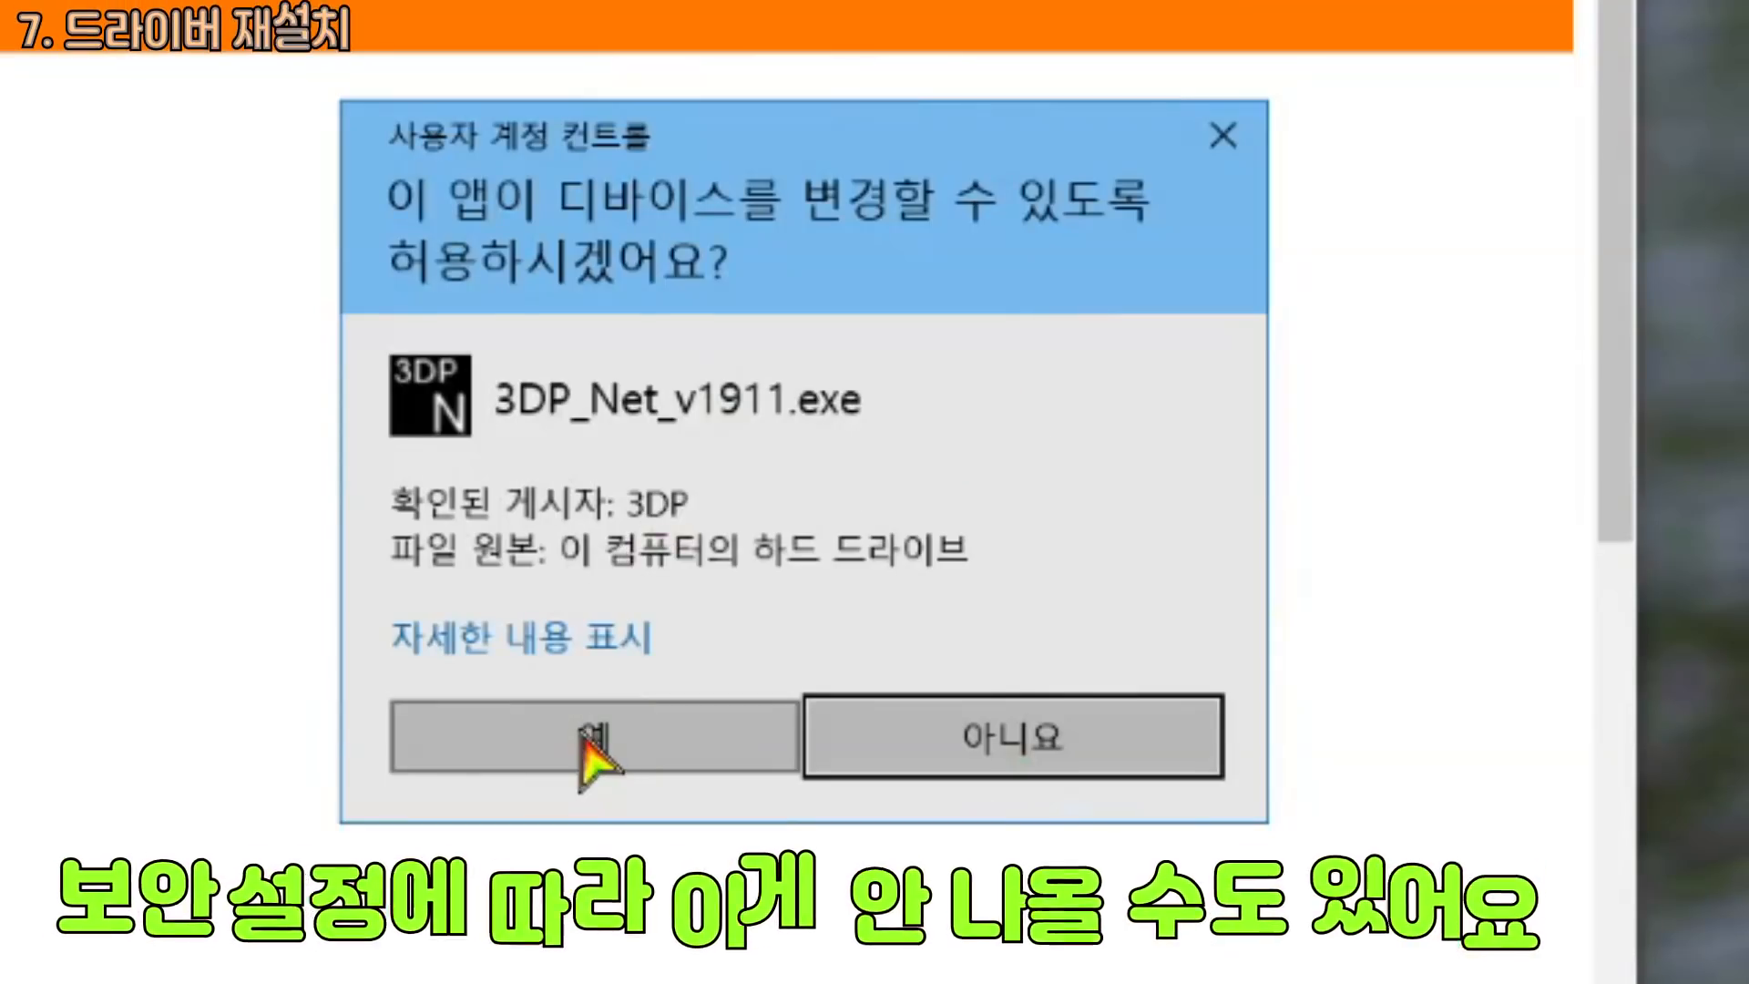
click(583, 736)
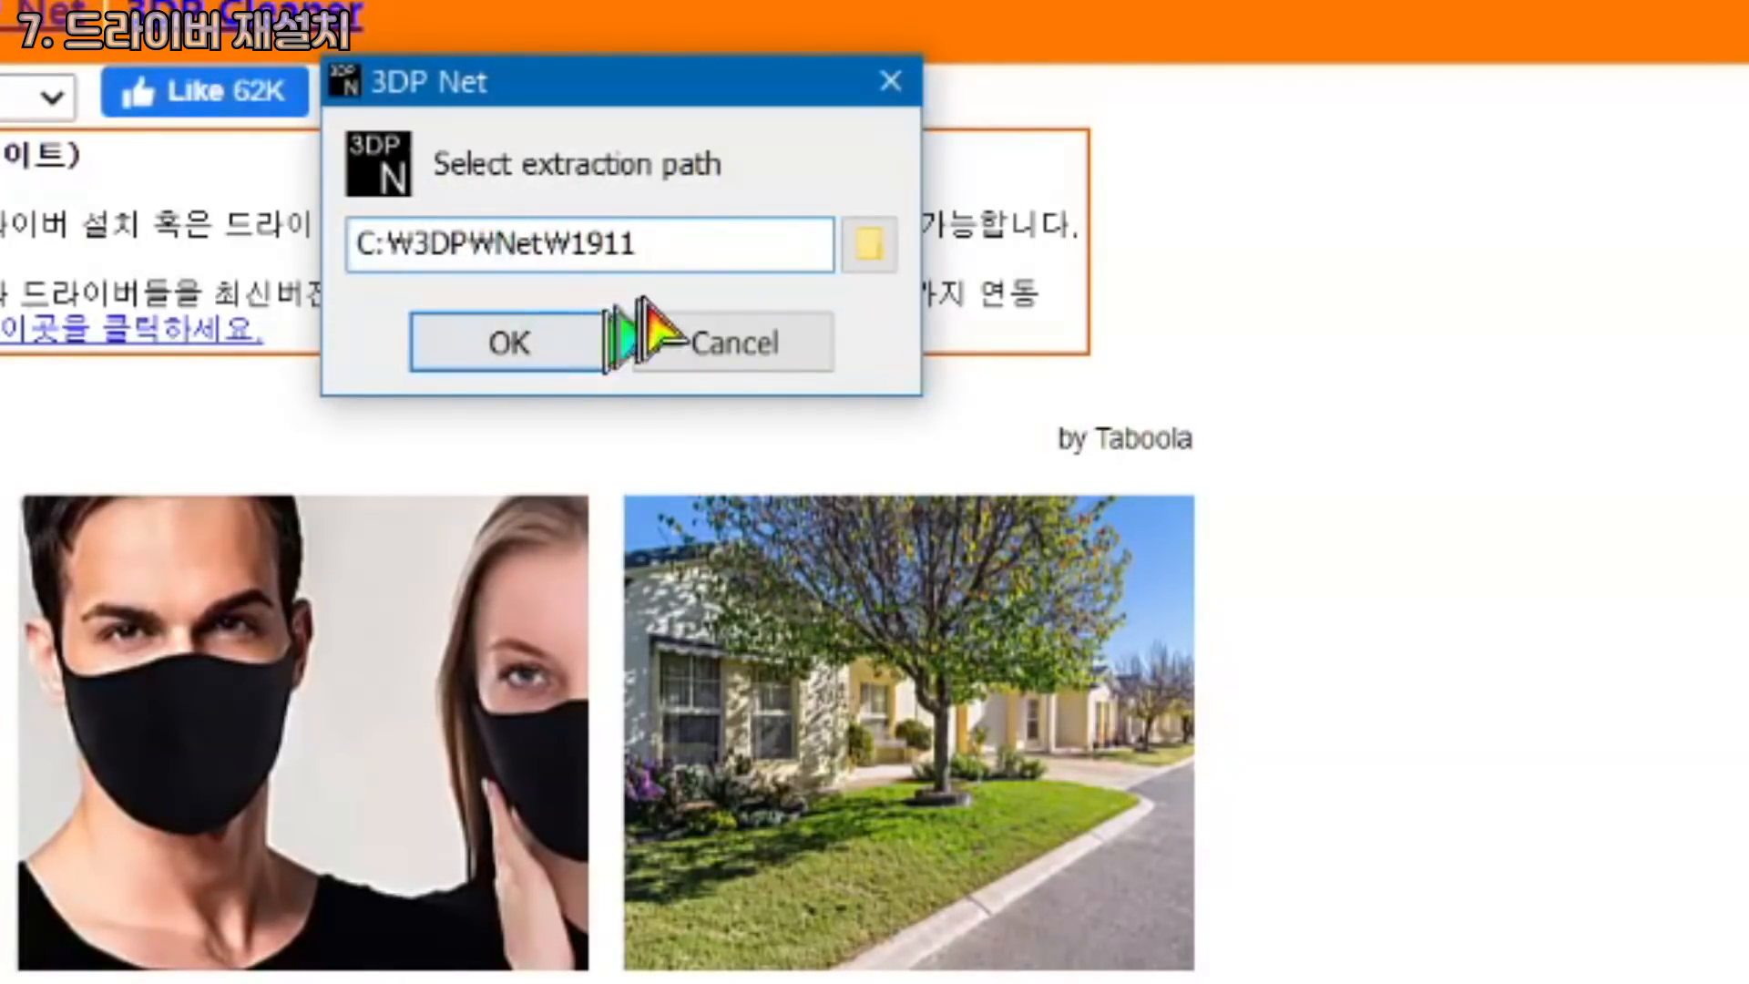
click(501, 355)
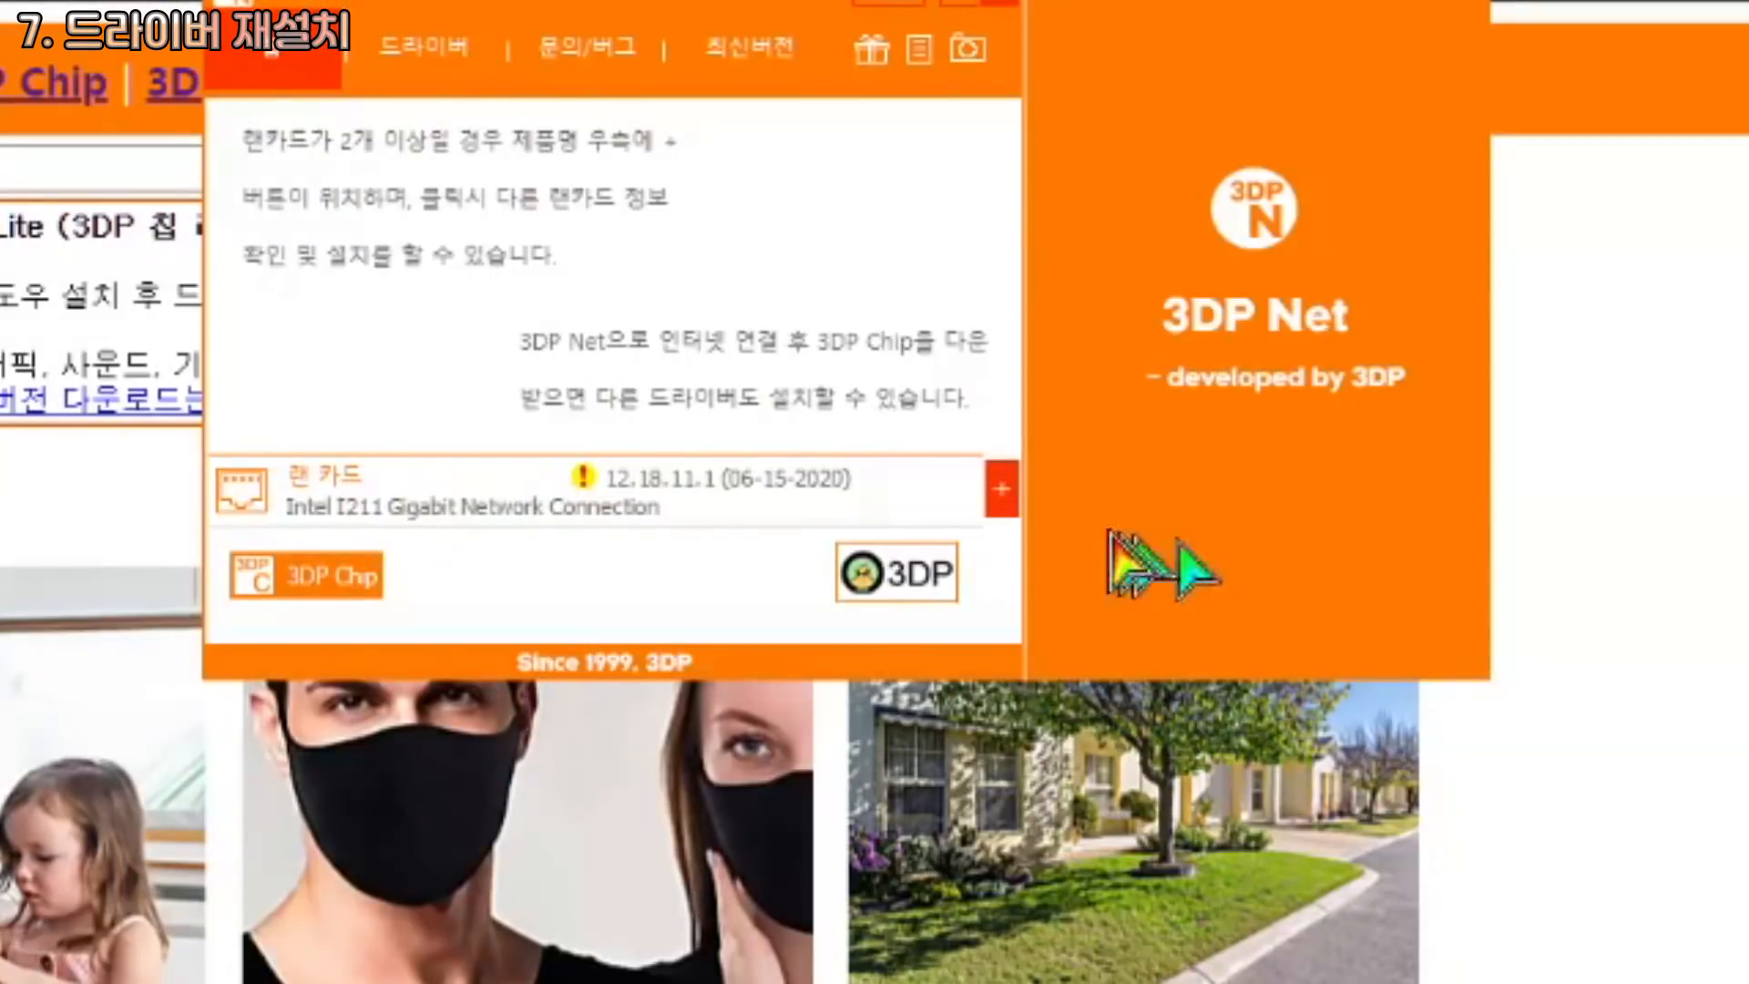
Choose Intel Wireless-AC 9260 from the detected network cards in 3DP Net and run the device driver installation wizard through to its end.
click(1002, 497)
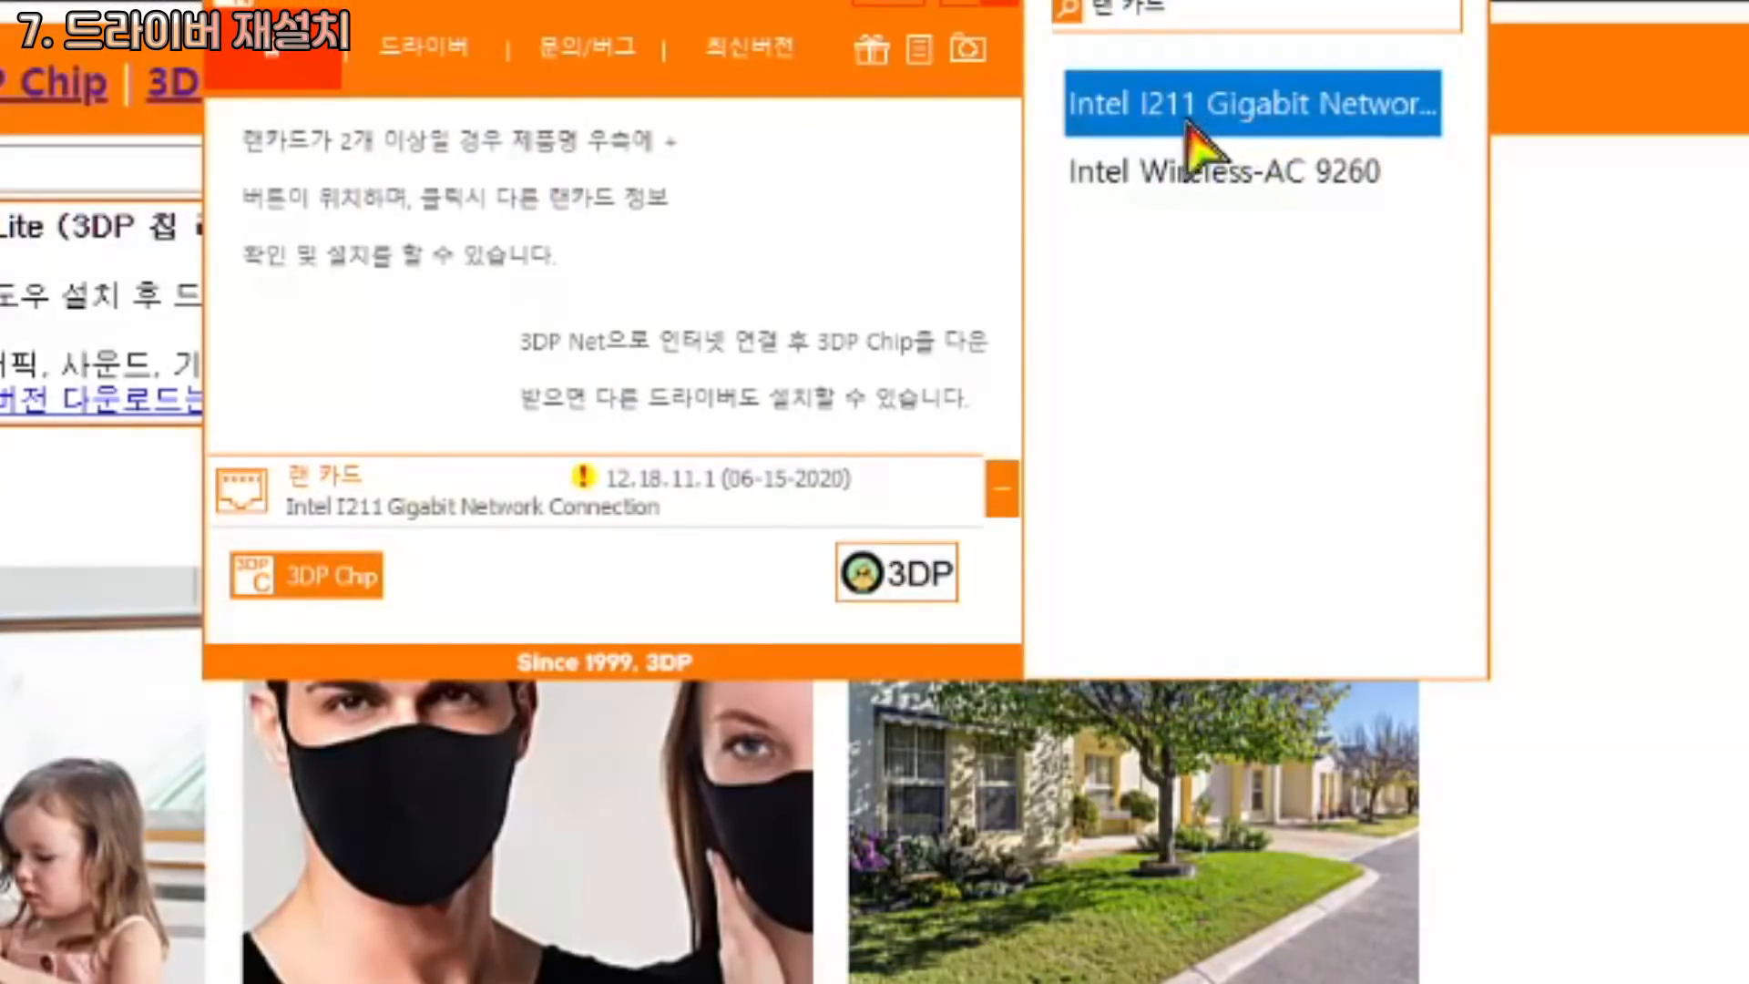
click(1354, 177)
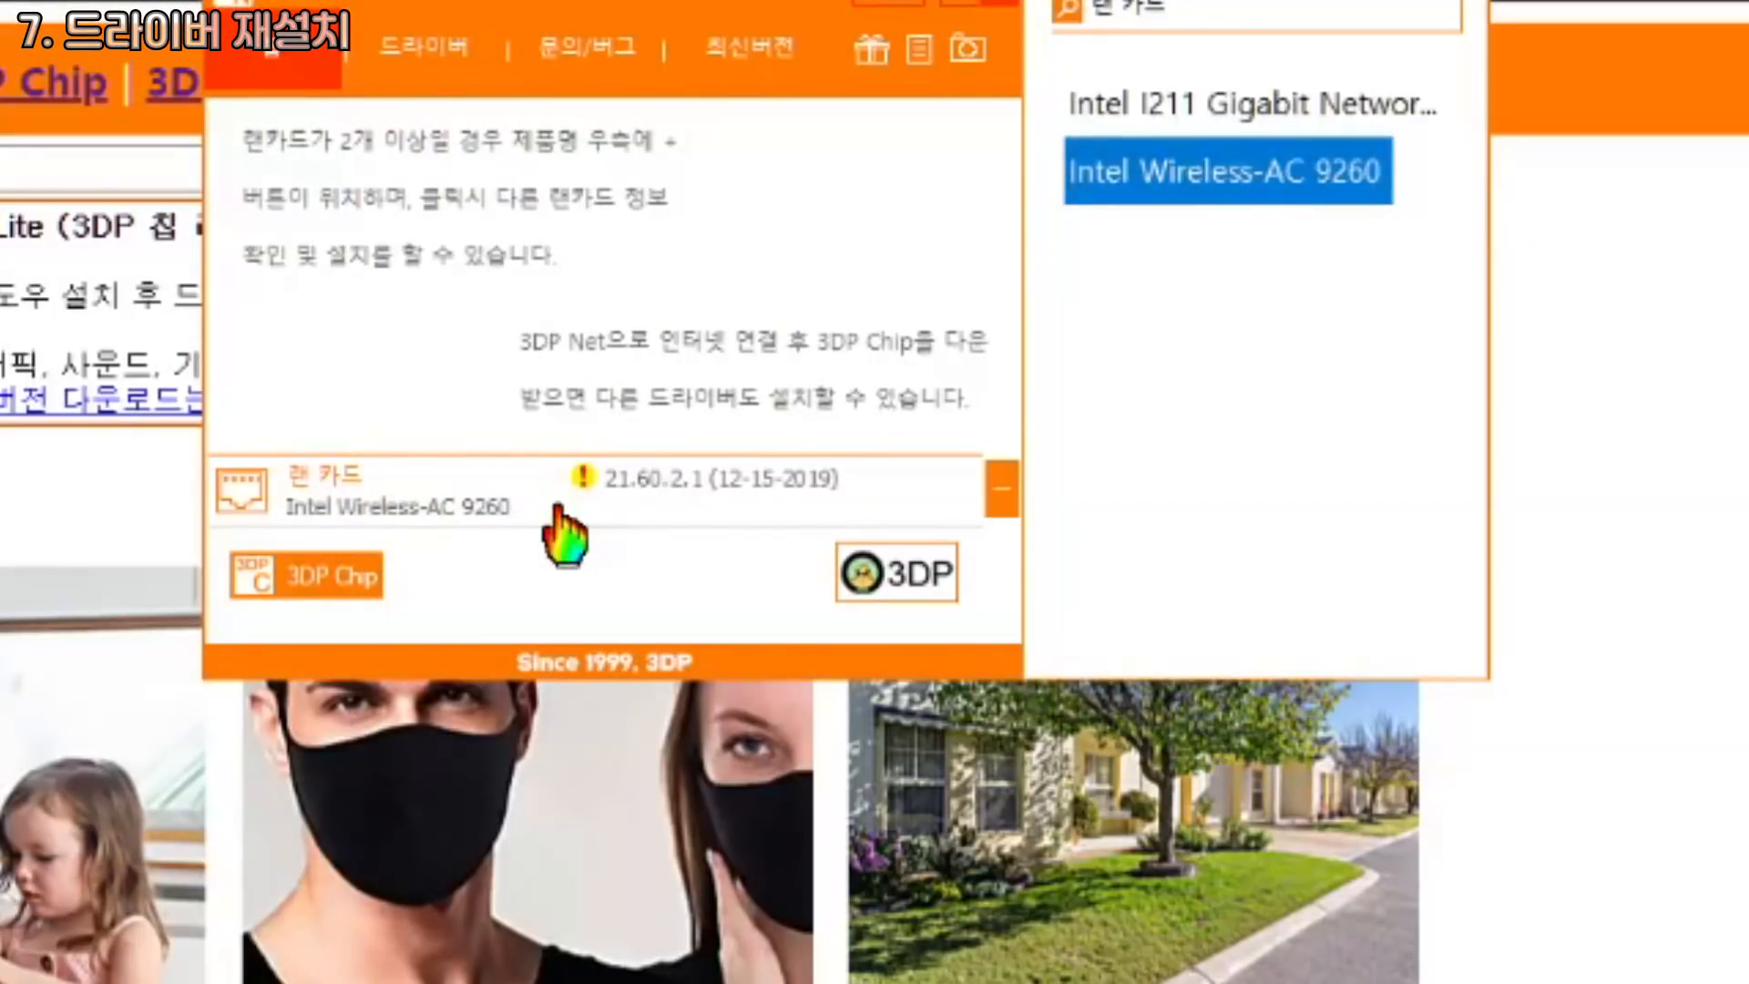
click(557, 507)
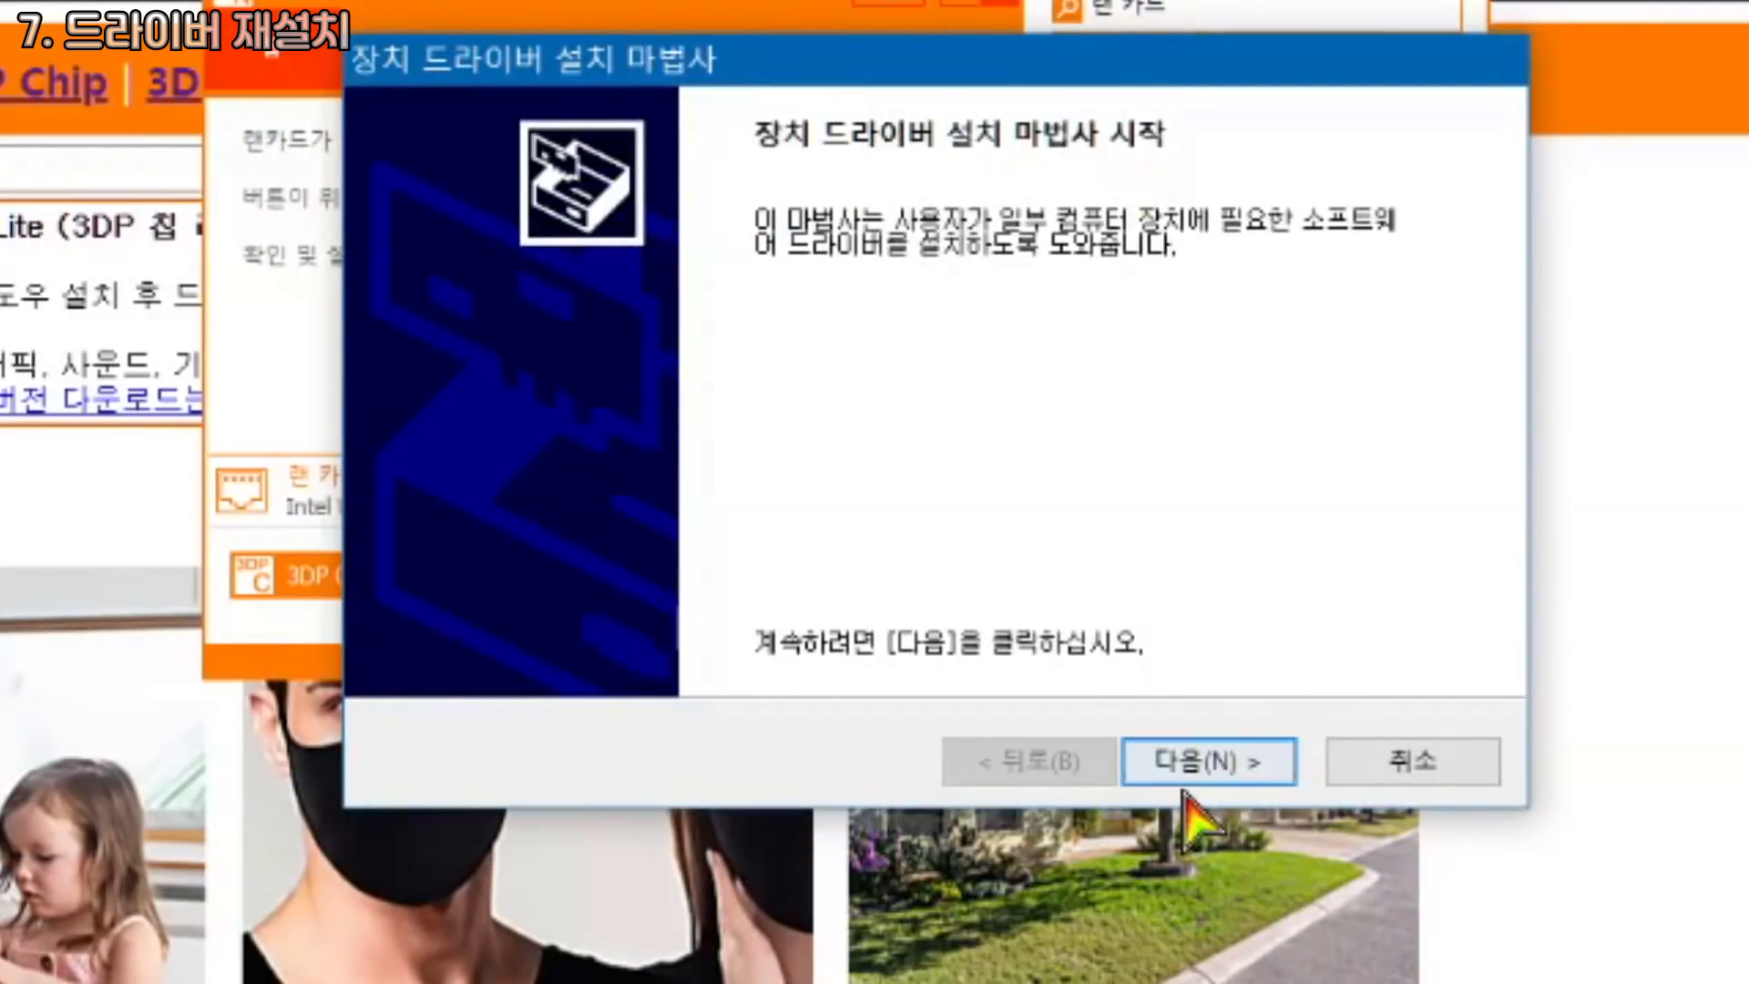
click(1166, 763)
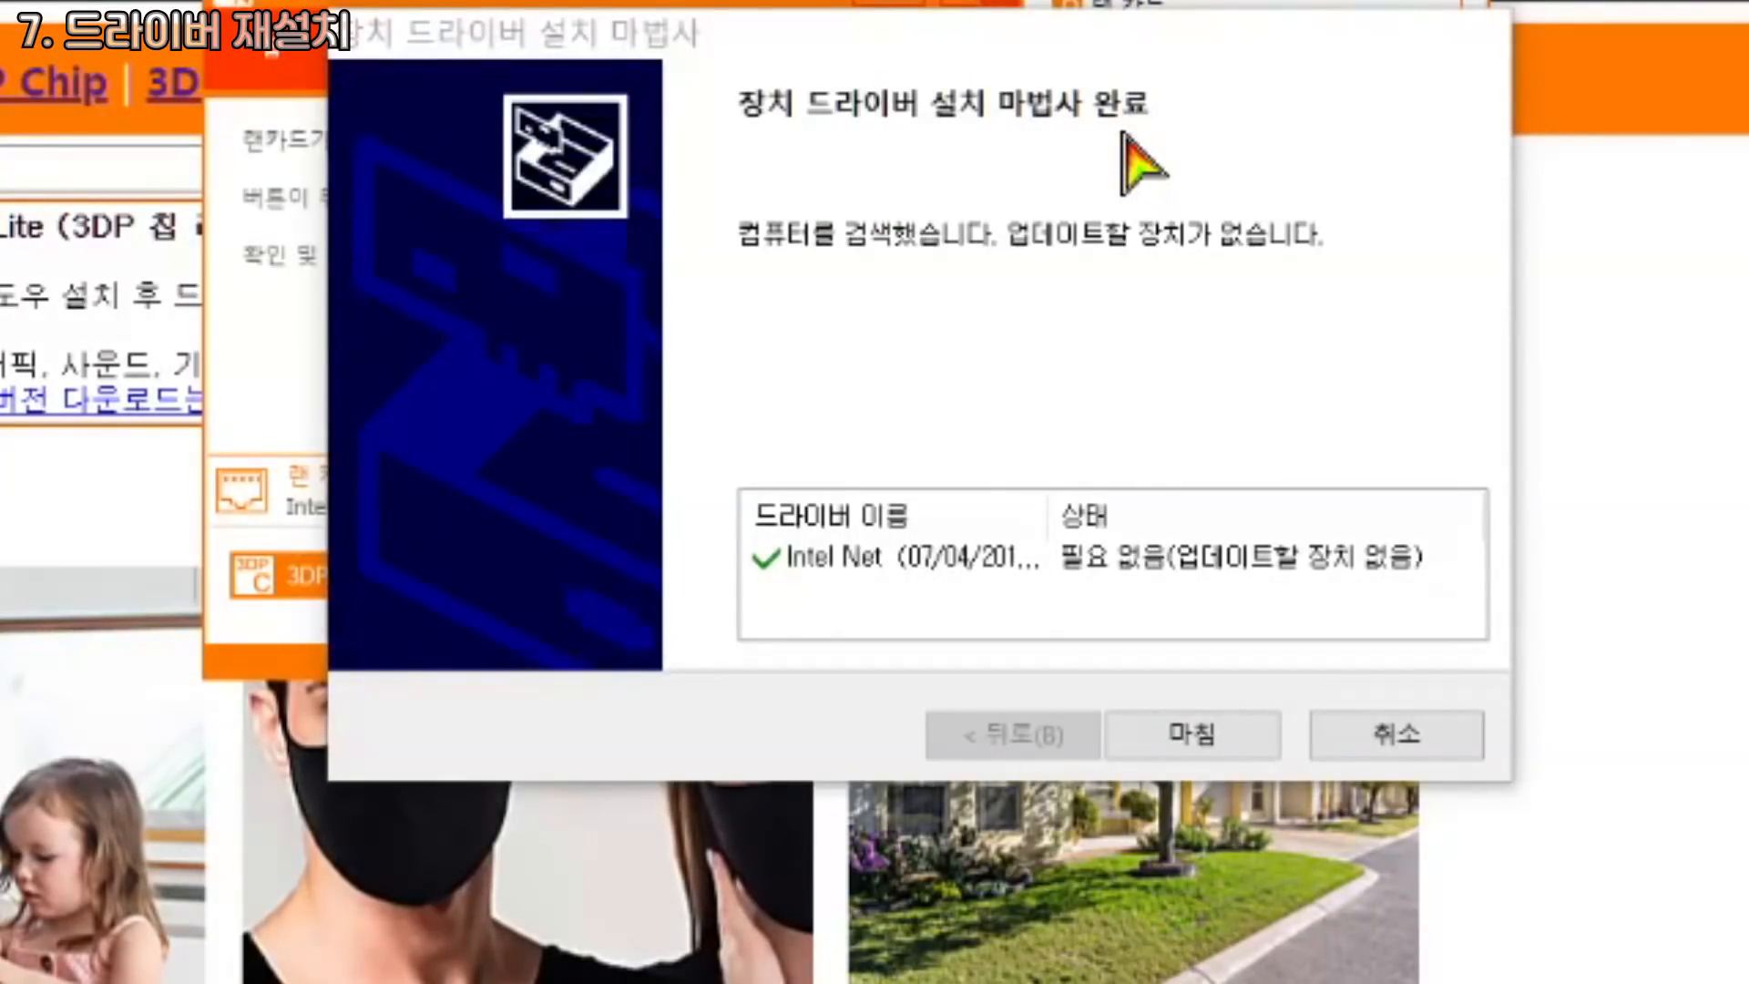
click(1191, 738)
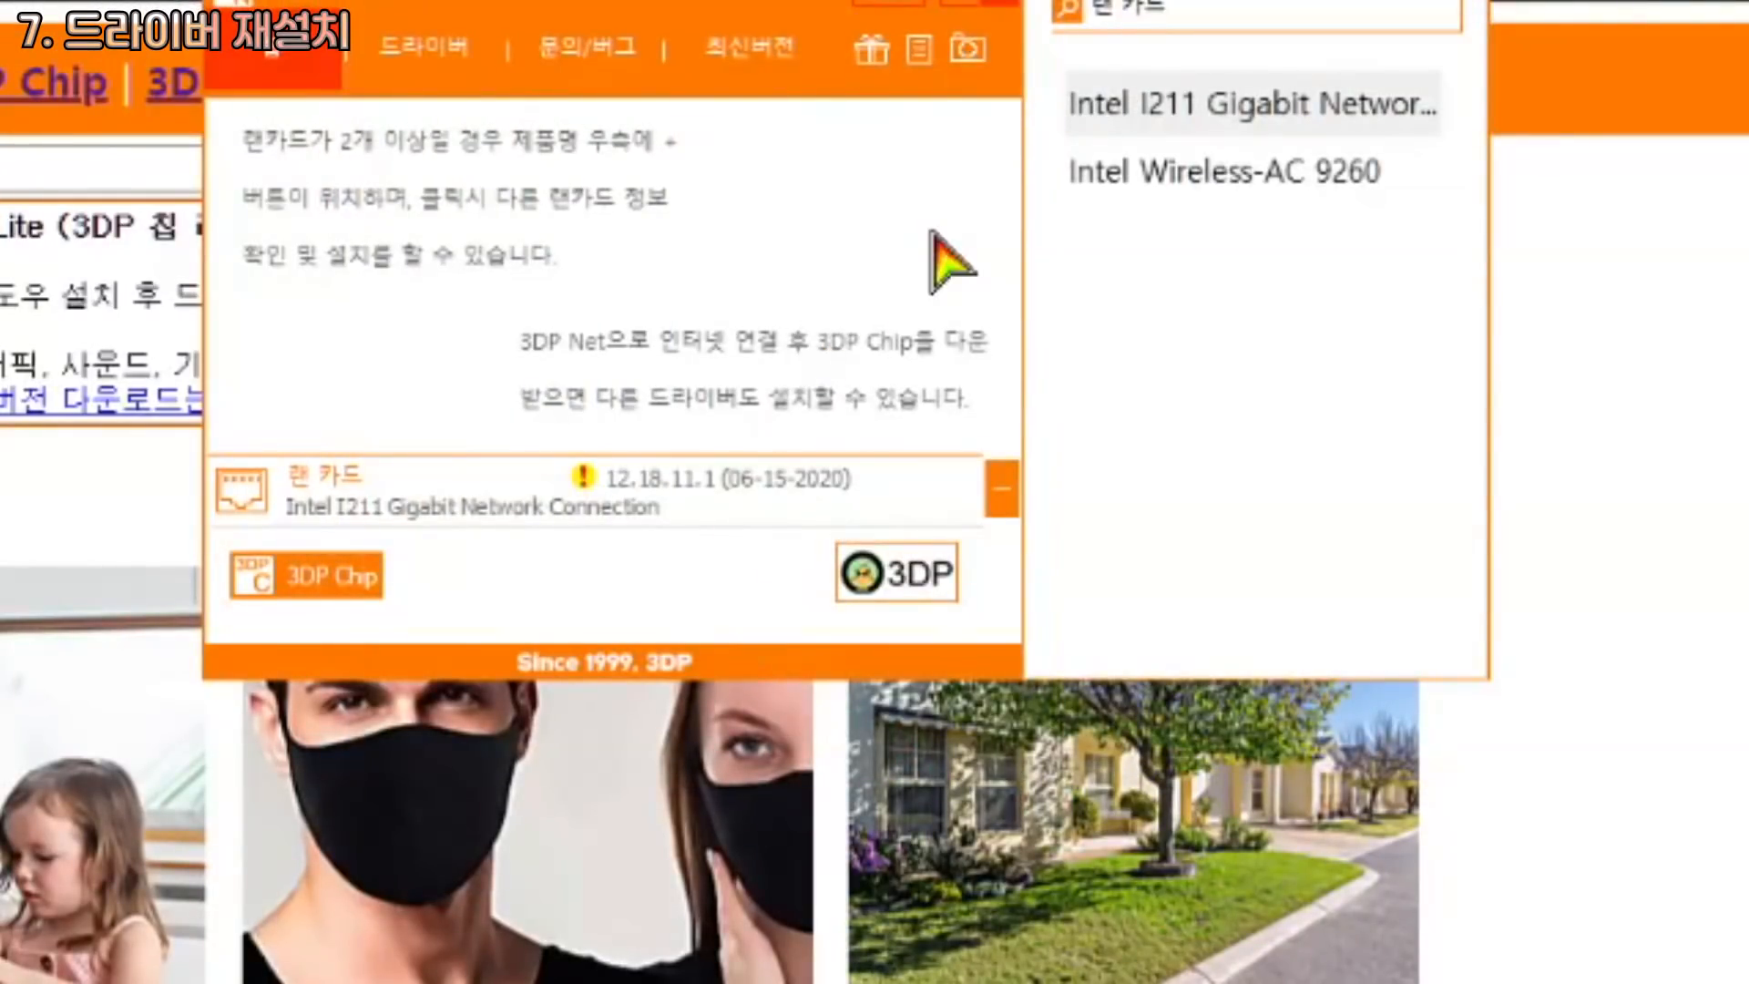
Reselect Intel Wireless-AC 9260 in the network card list and try to install its driver again.
click(1220, 172)
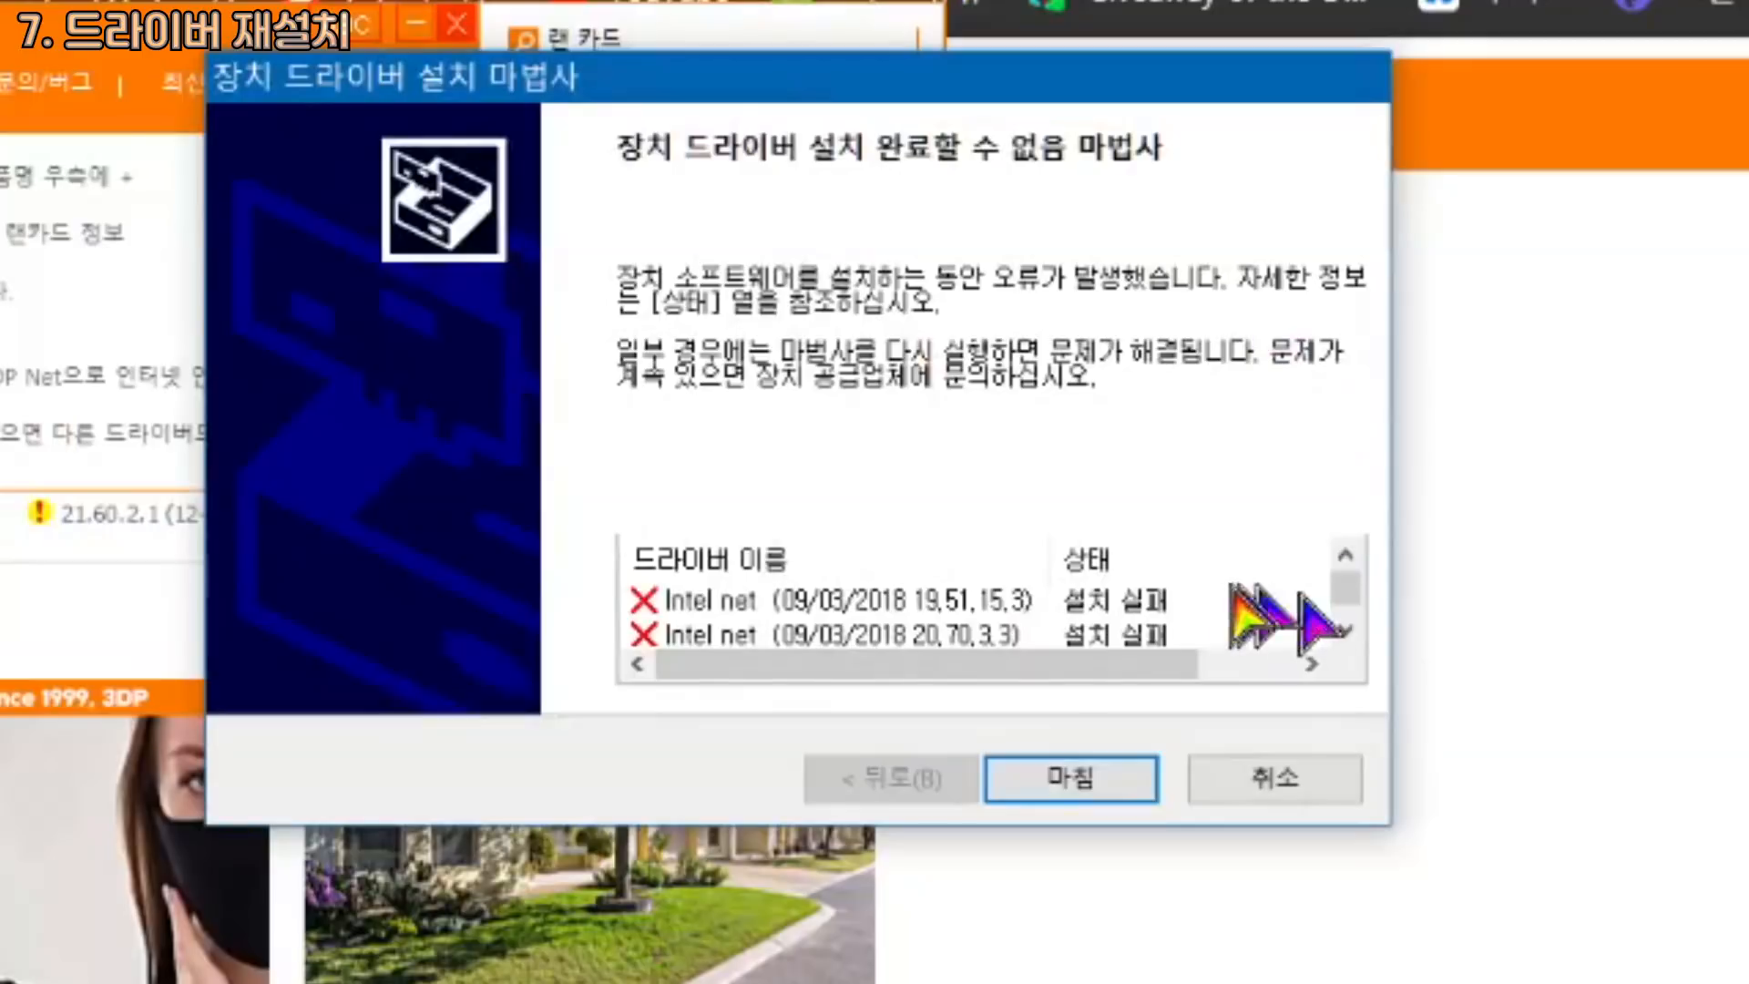
click(1029, 603)
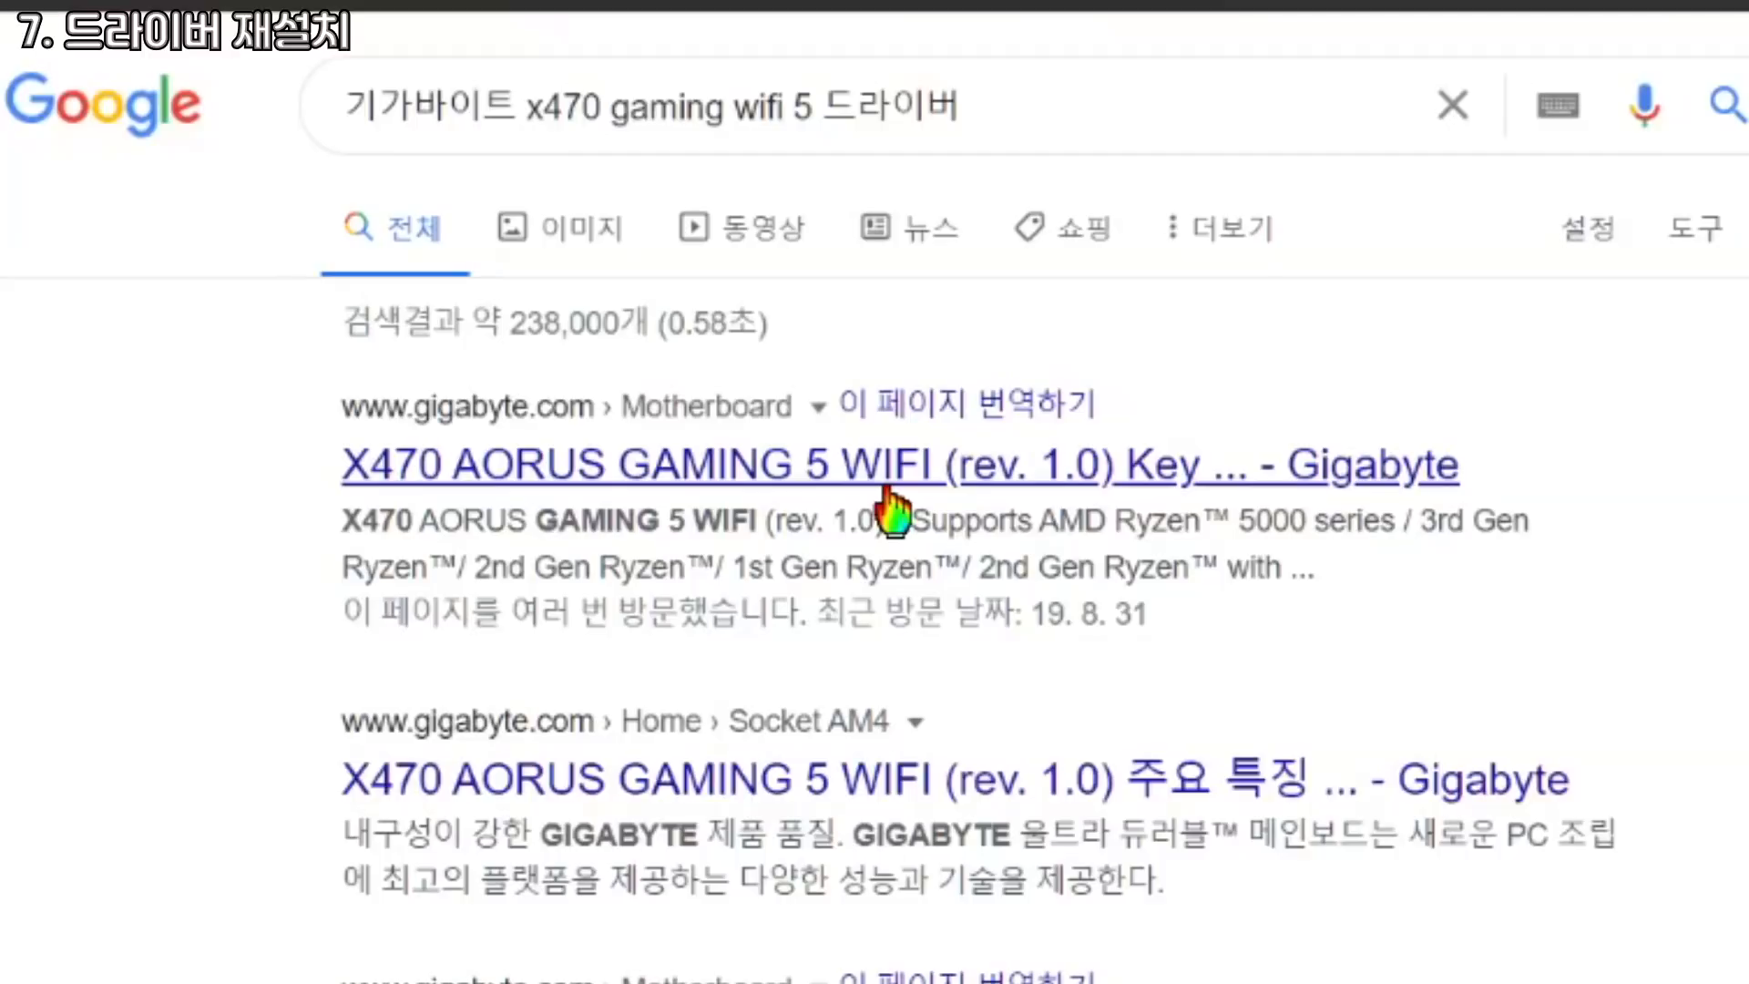
Open Gigabyte's X470 AORUS GAMING 5 WIFI (rev. 1.0) page from the search results and go to its Support section.
click(885, 492)
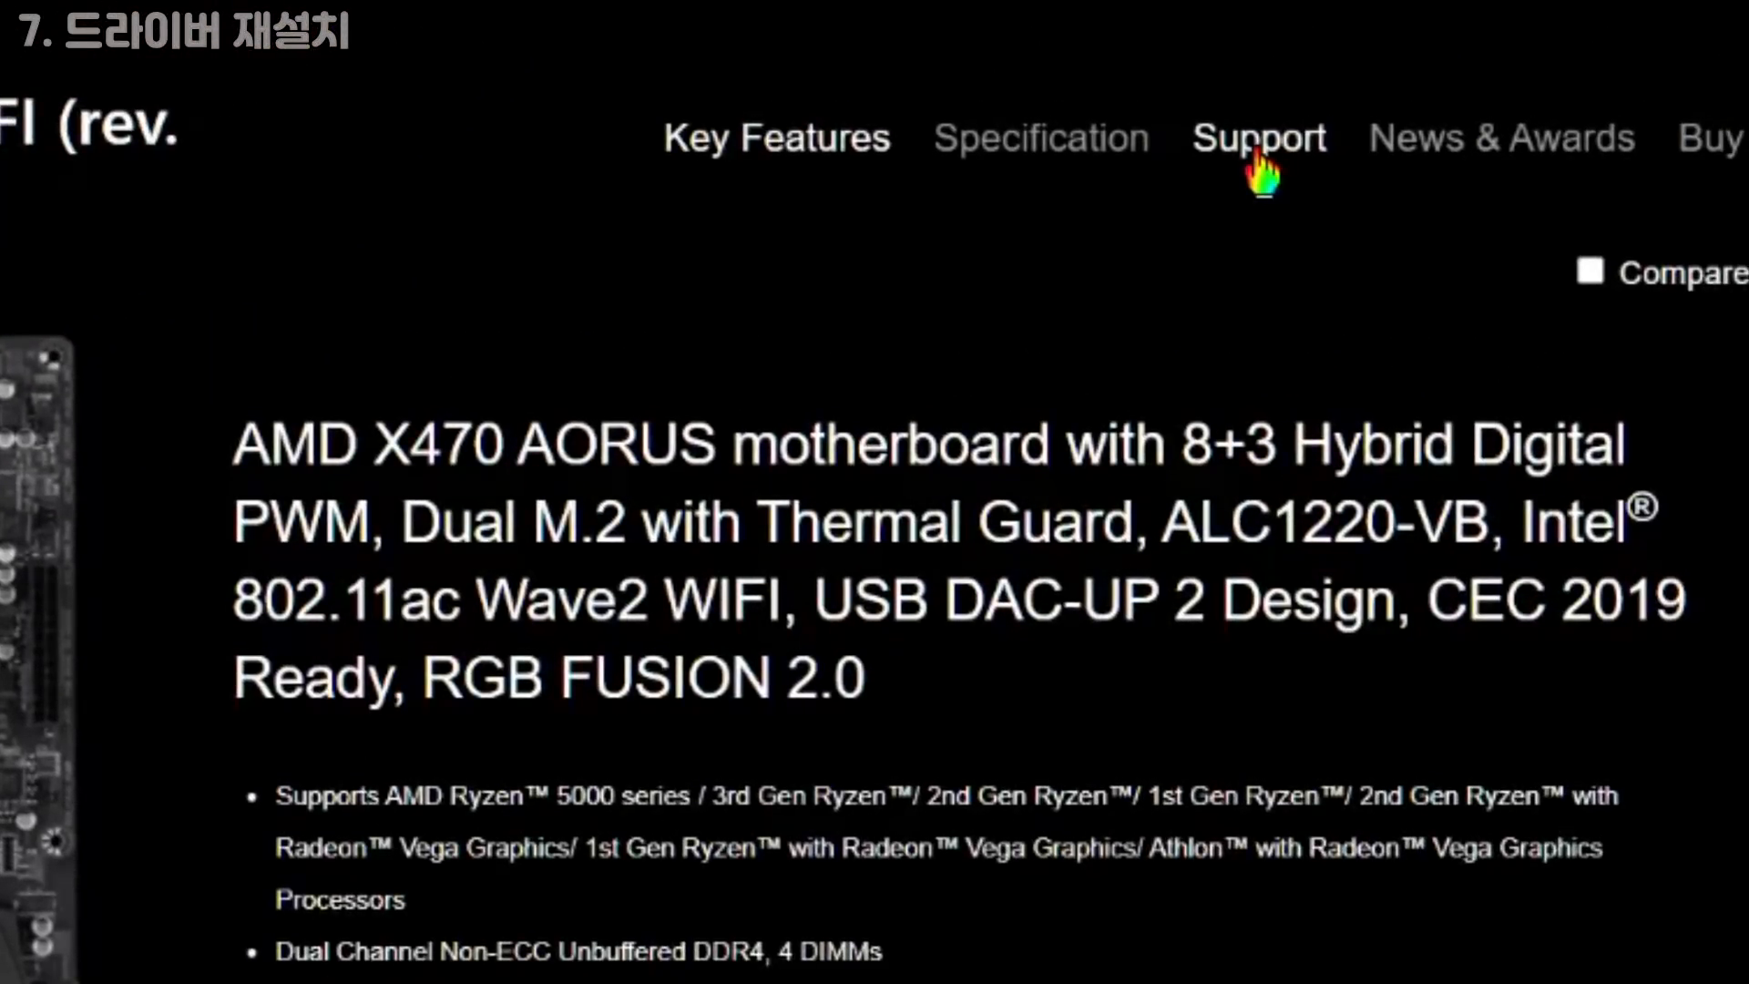
click(1256, 153)
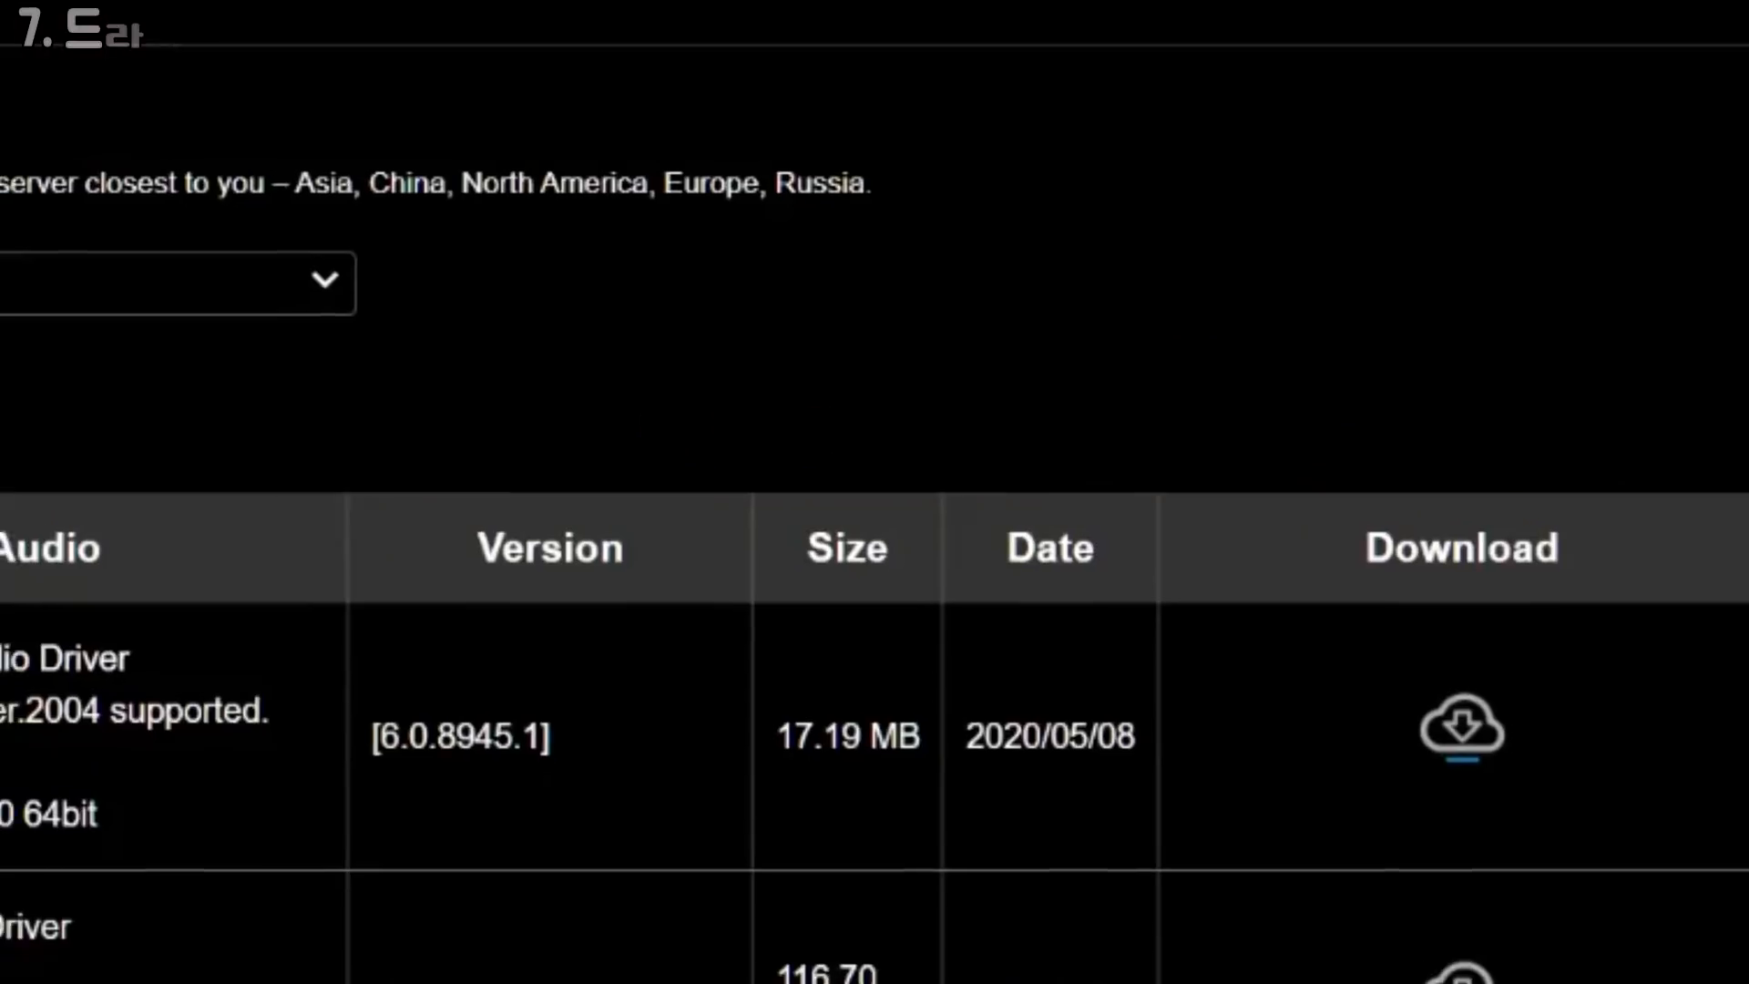
Expand the WLAN+BT driver list and highlight the supported operating system of the Intel WIFI driver.
scroll(1334, 719, down, 5)
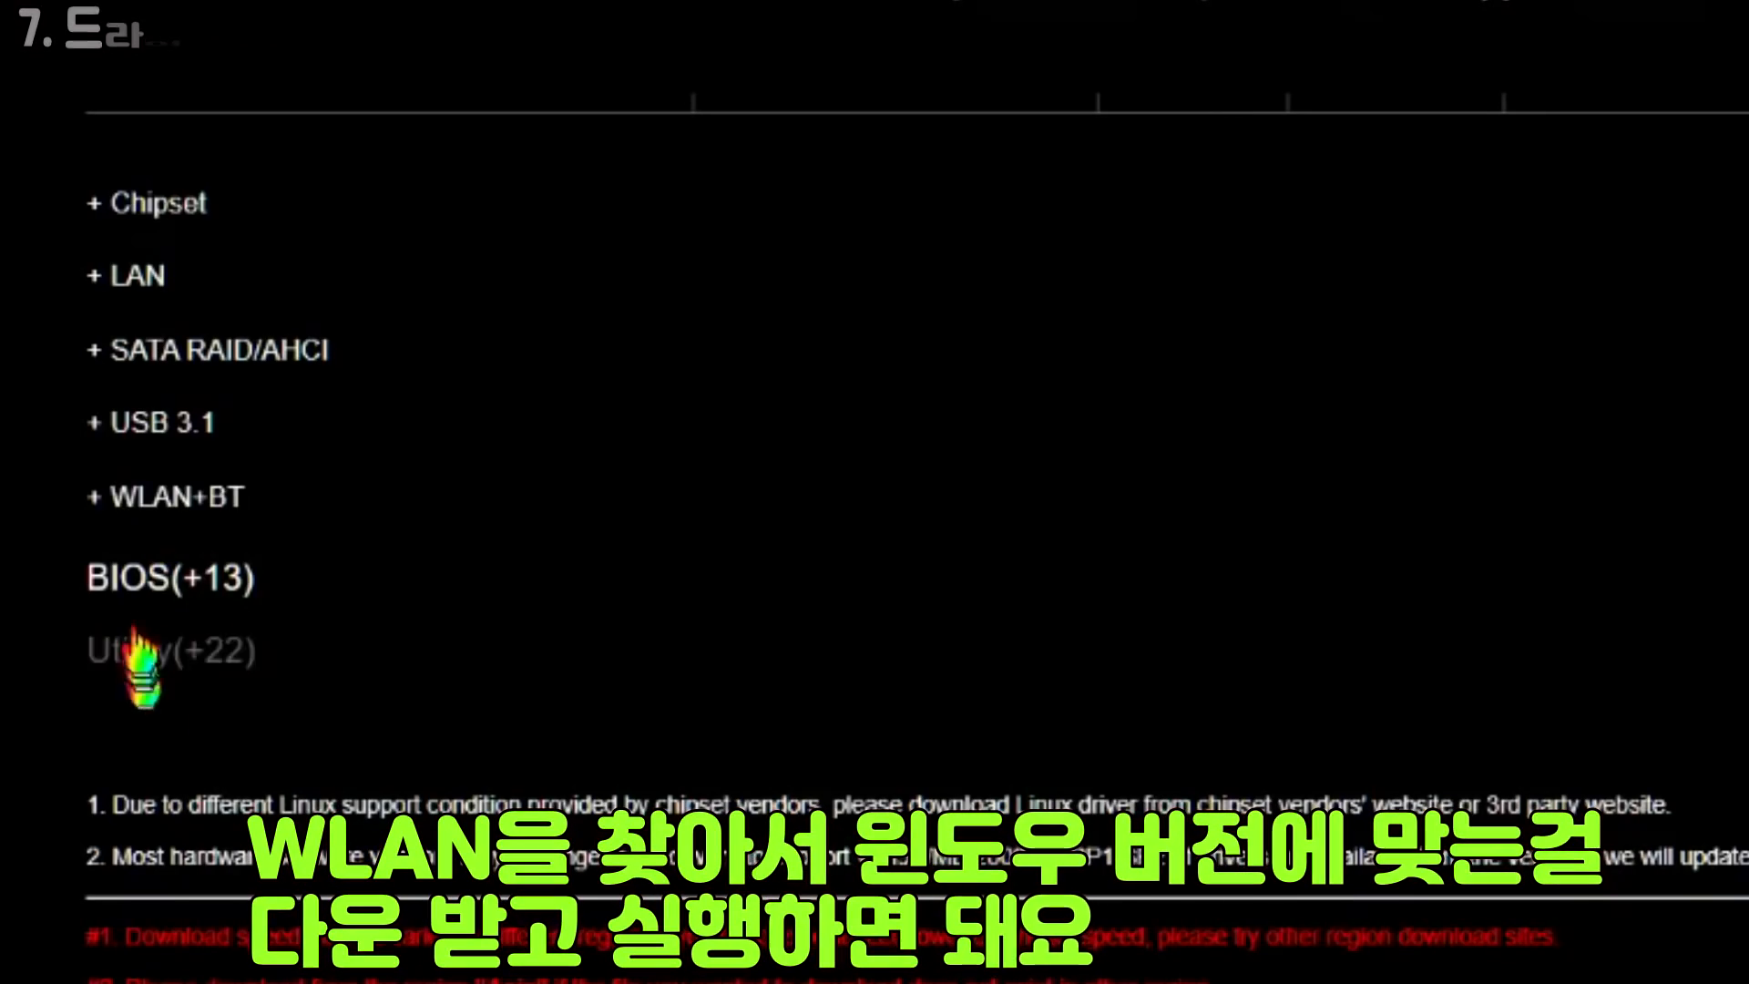
click(146, 504)
scroll(370, 507, down, 6)
scroll(754, 781, up, 3)
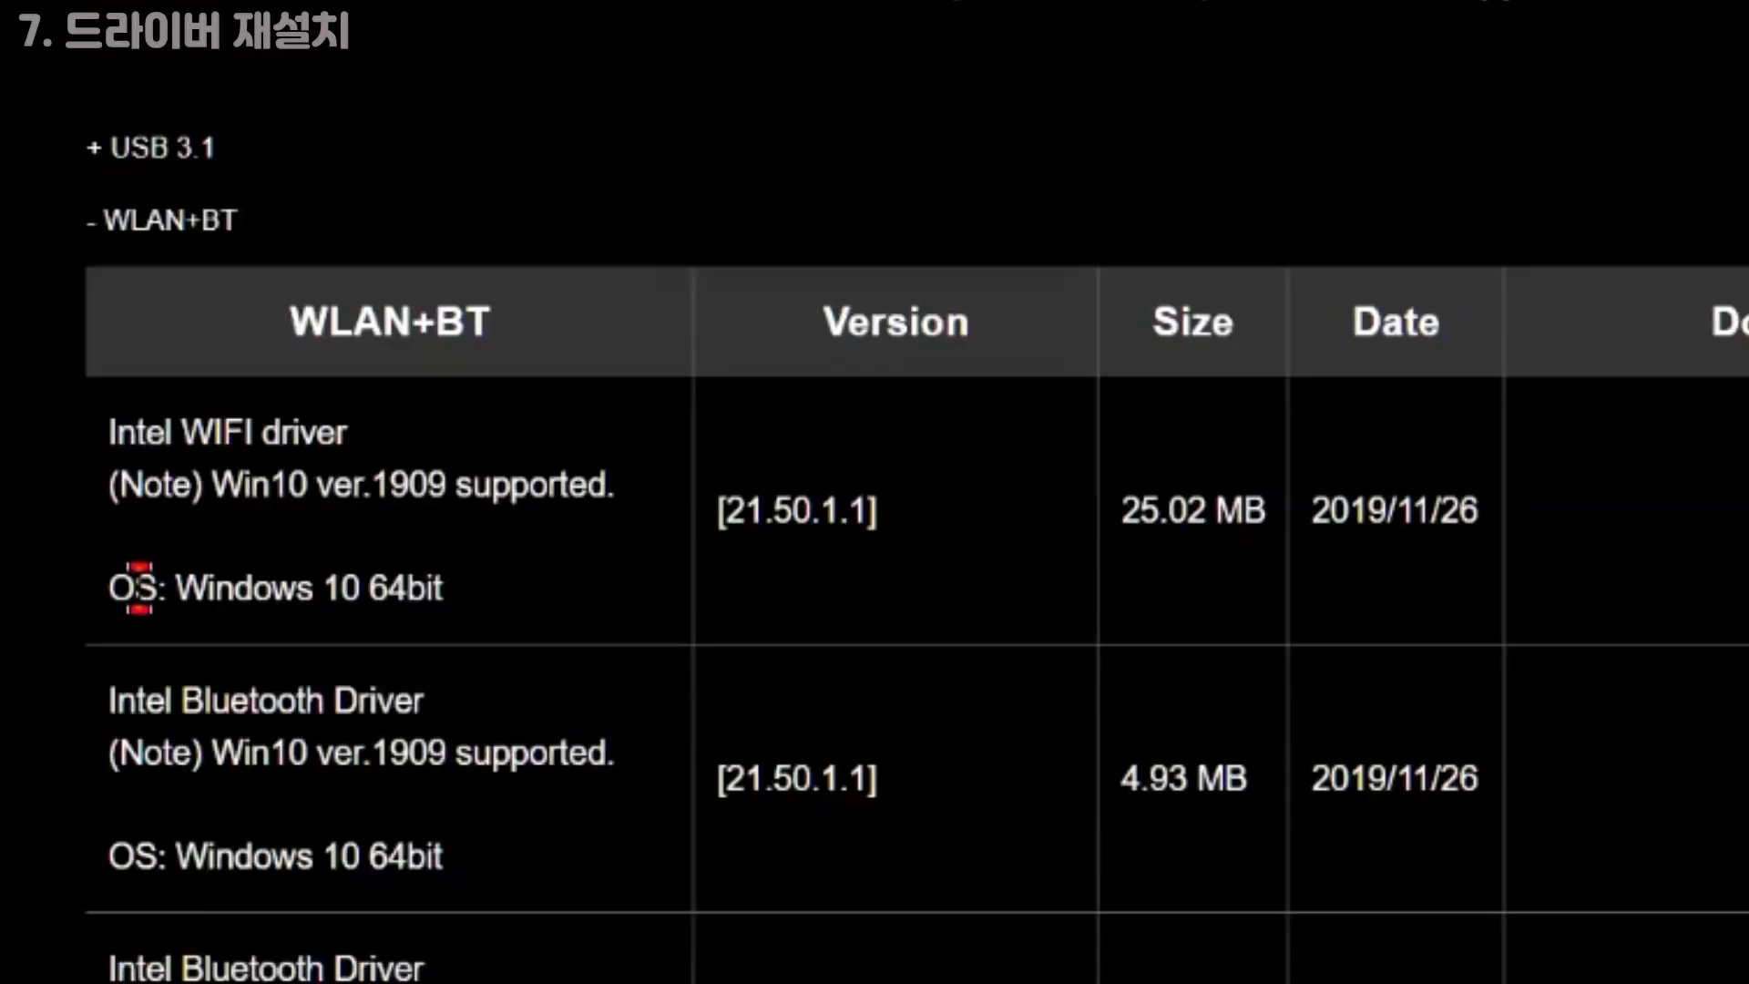
drag(138, 587, 529, 582)
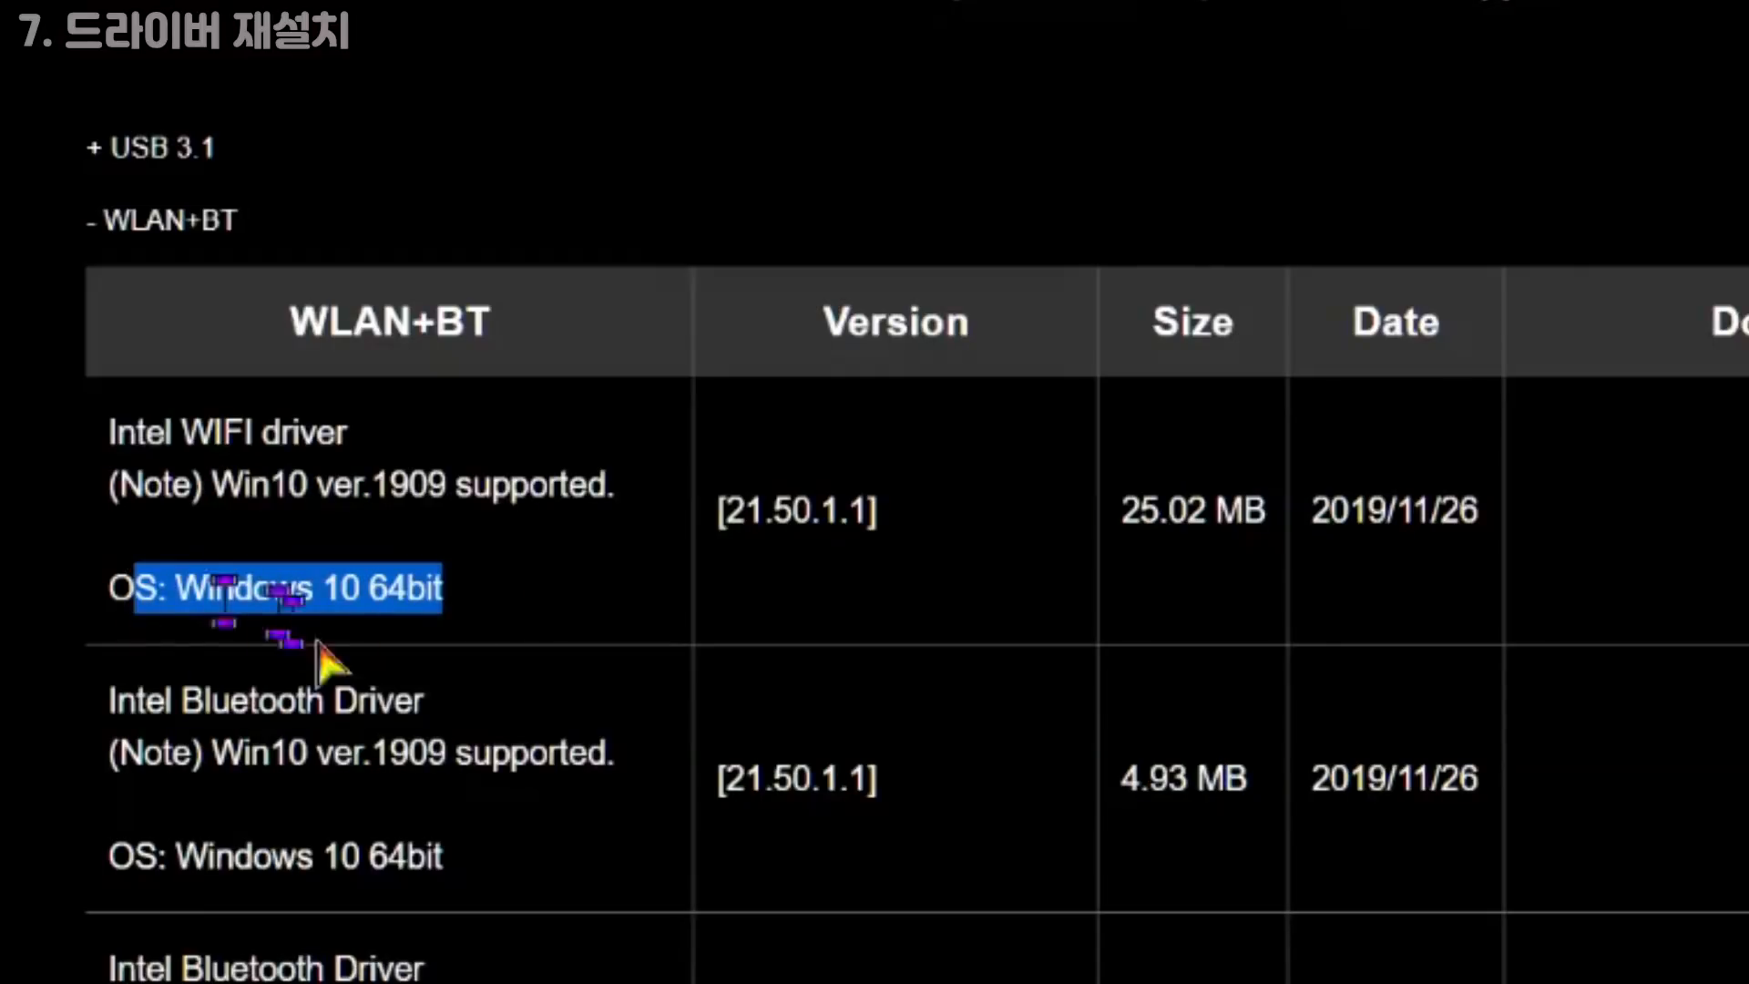